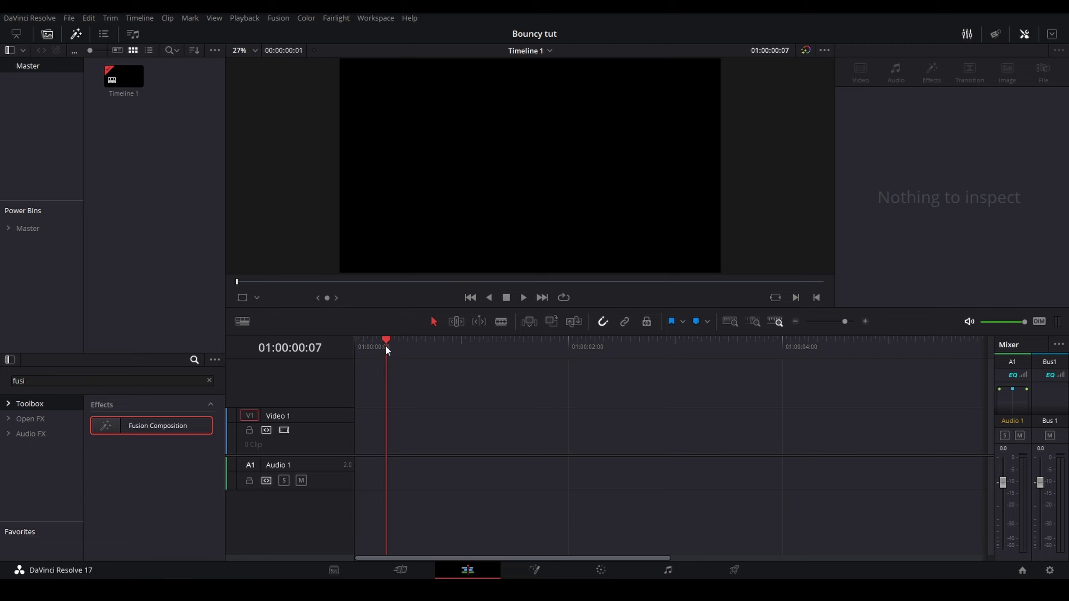
# Place a Fusion Composition clip on Video 1 and trim its end shorter.
pyautogui.moveTo(142, 429); pyautogui.dragTo(364, 436)
pyautogui.moveTo(887, 434); pyautogui.dragTo(513, 421)
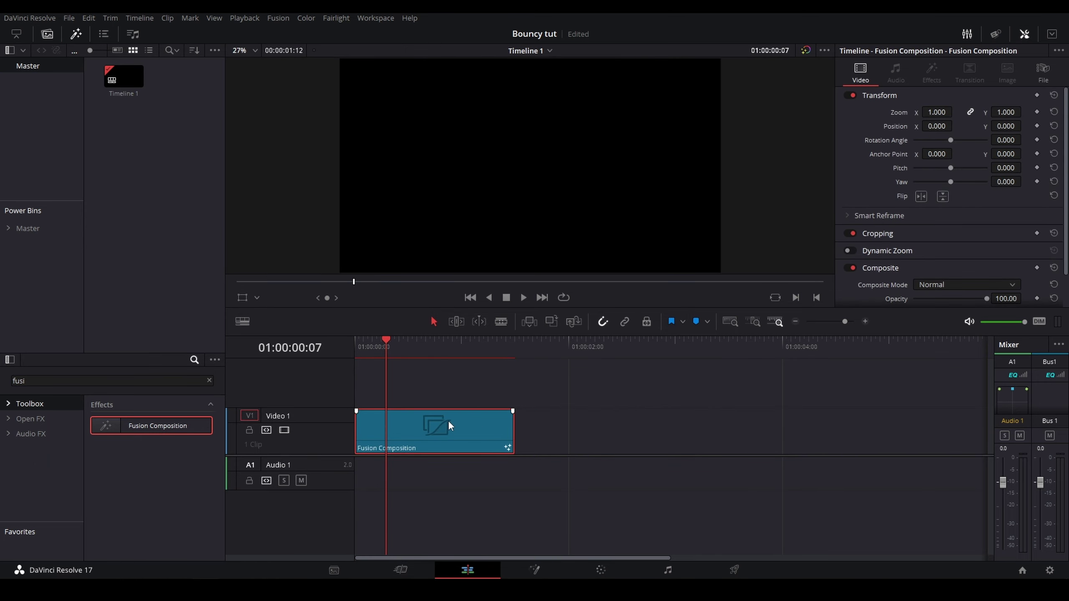
pyautogui.rightClick(448, 424)
# Open the composition in Fusion, add a Text+ node feeding MediaOut1, and enter 'Bounce'.
pyautogui.click(504, 345)
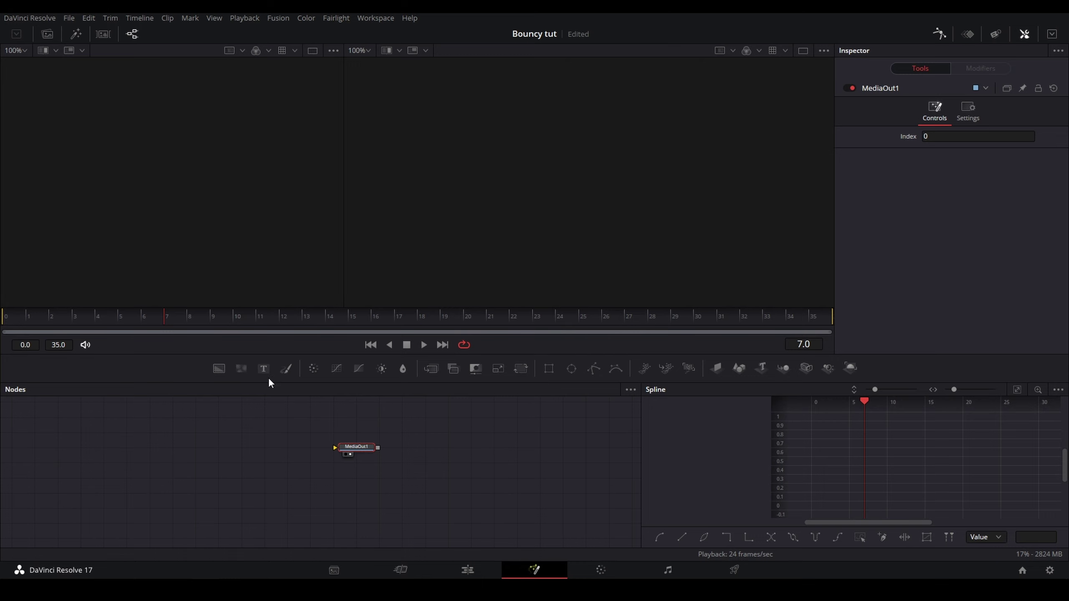
pyautogui.moveTo(264, 368); pyautogui.dragTo(241, 446)
pyautogui.click(870, 212)
pyautogui.write('z')
pyautogui.press('BackSpace')
pyautogui.write('Bounce')
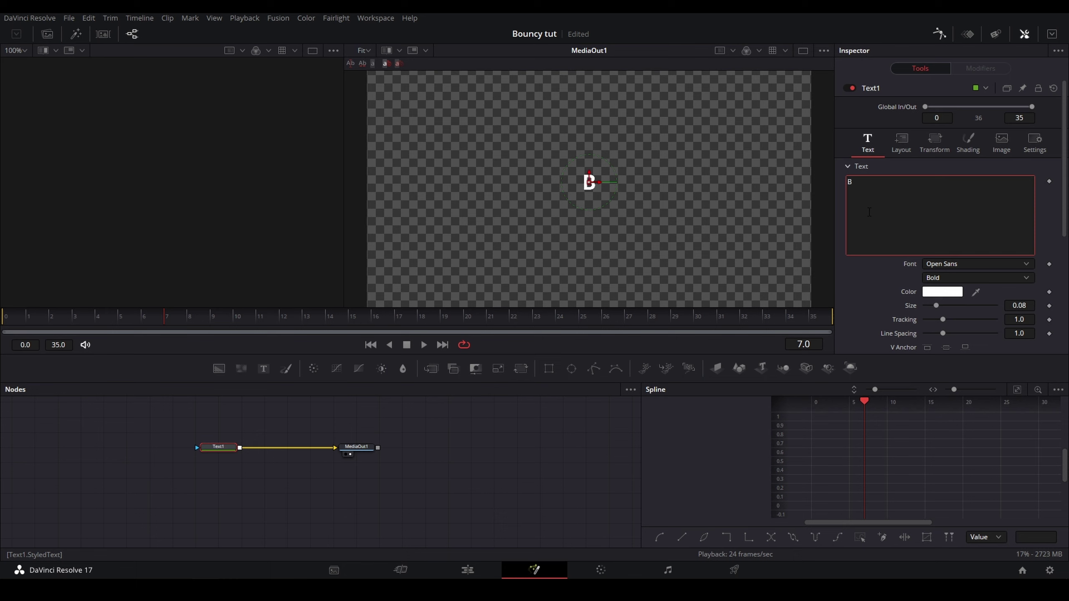
# Attach an Anim Curves modifier to Text1's Size and show its settings in the Modifiers tab.
pyautogui.rightClick(910, 304)
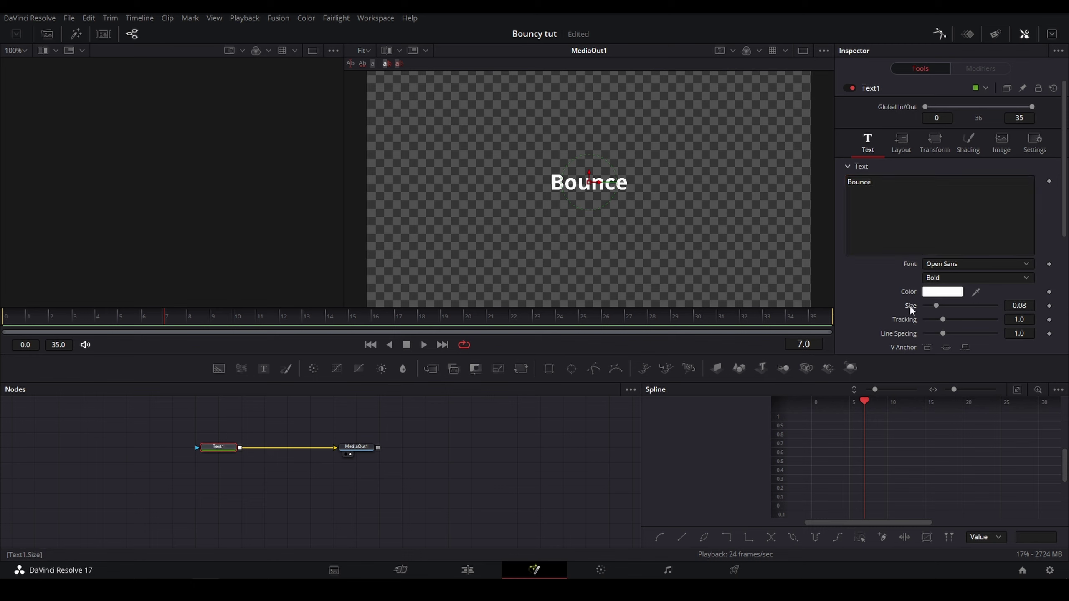
pyautogui.moveTo(946, 353)
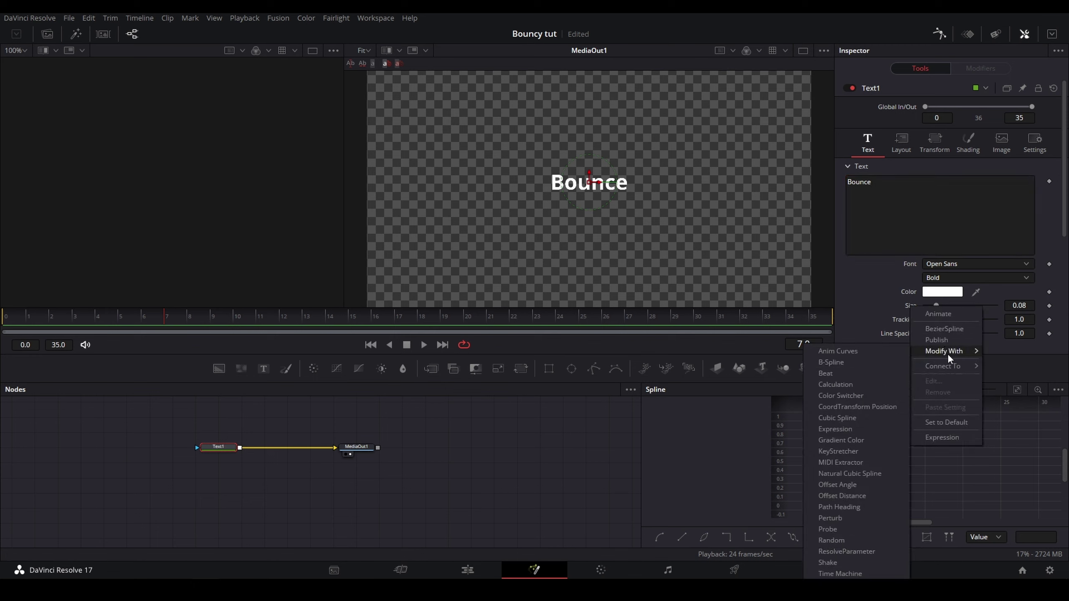
pyautogui.click(856, 352)
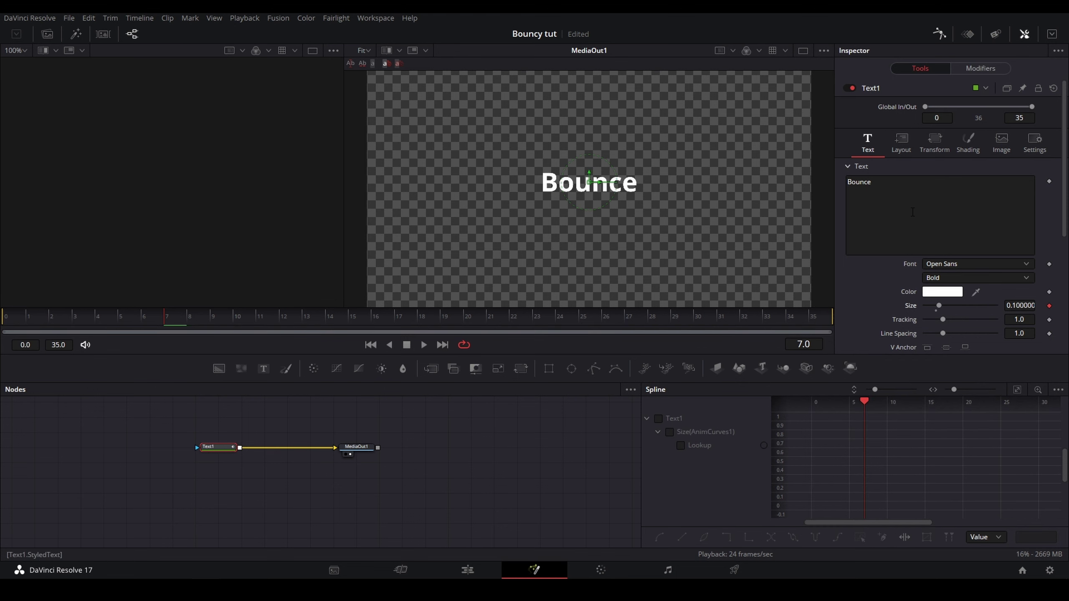
pyautogui.click(984, 69)
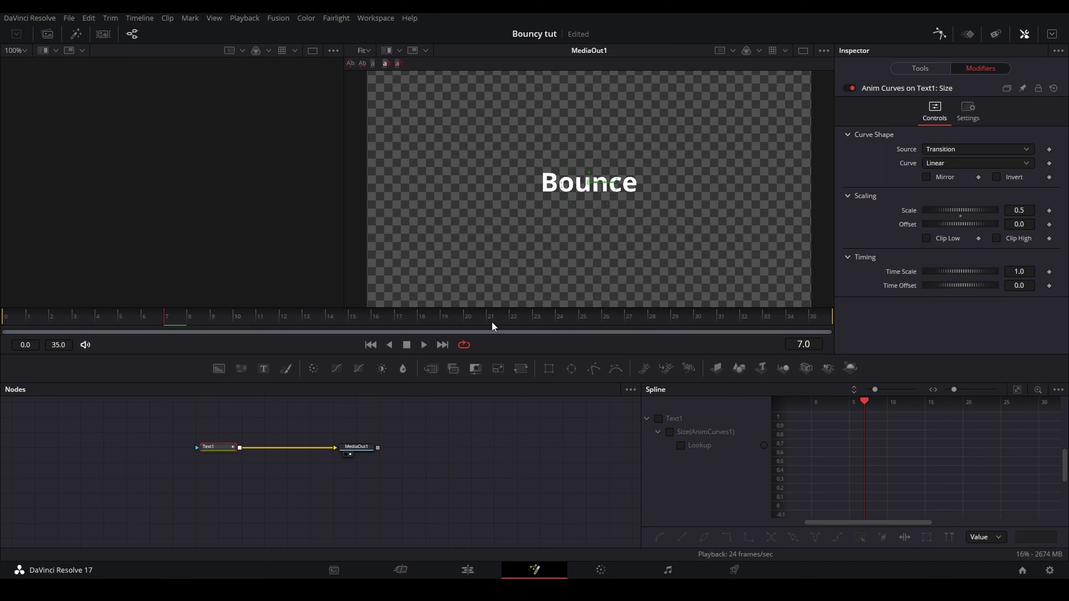
# Switch the Anim Curves curve to Easing with Elastic out-easing.
pyautogui.click(950, 163)
pyautogui.click(946, 191)
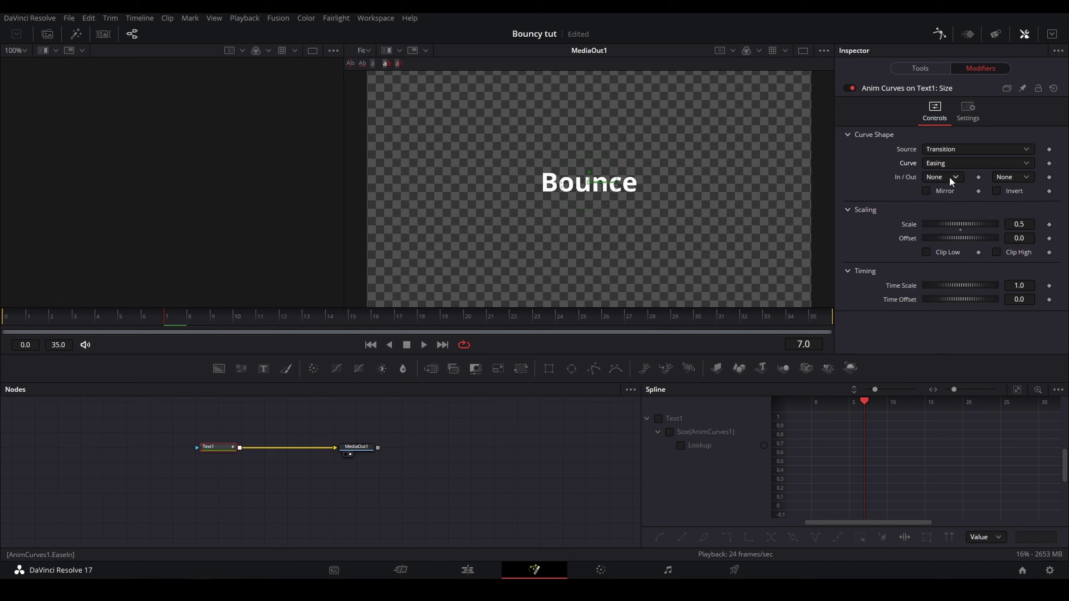
pyautogui.click(1011, 177)
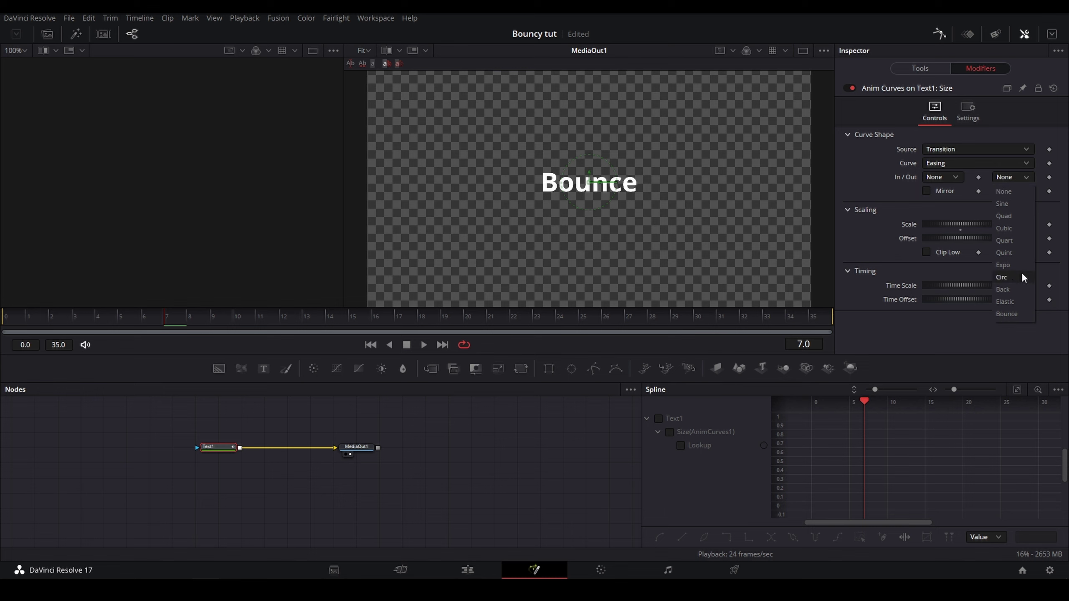
pyautogui.click(1020, 301)
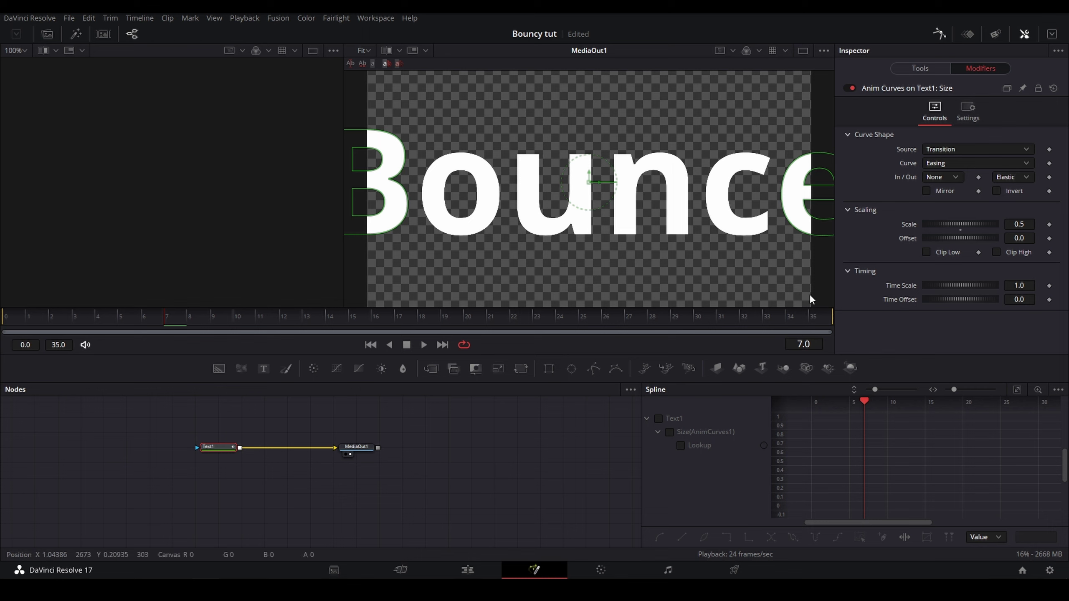
# Show Text1's Size spline in the graph and play the elastic bounce from frame 0.
pyautogui.click(659, 419)
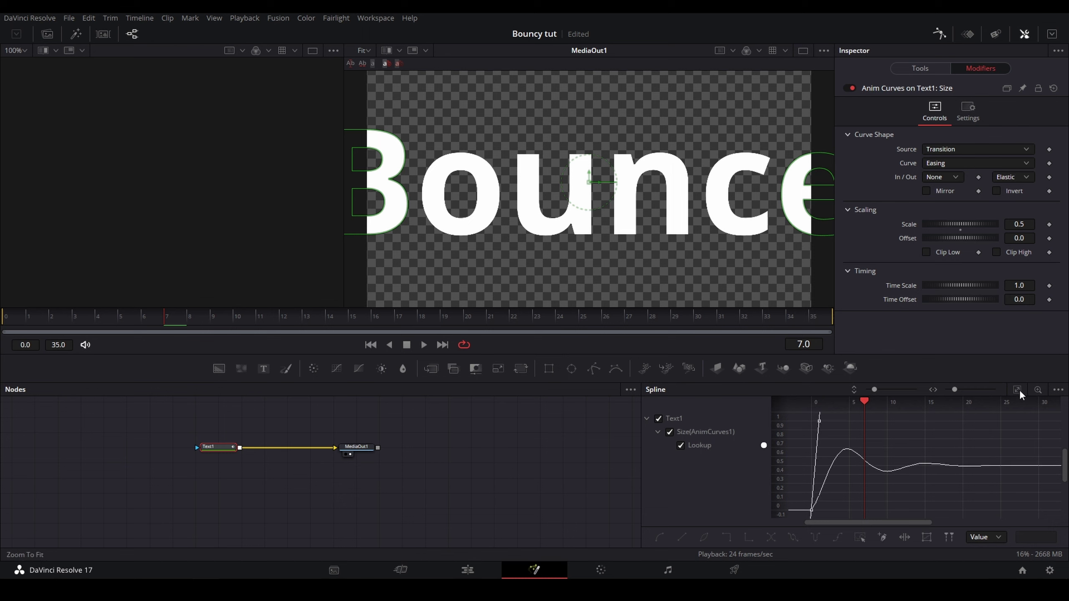
pyautogui.moveTo(871, 493); pyautogui.dragTo(887, 495)
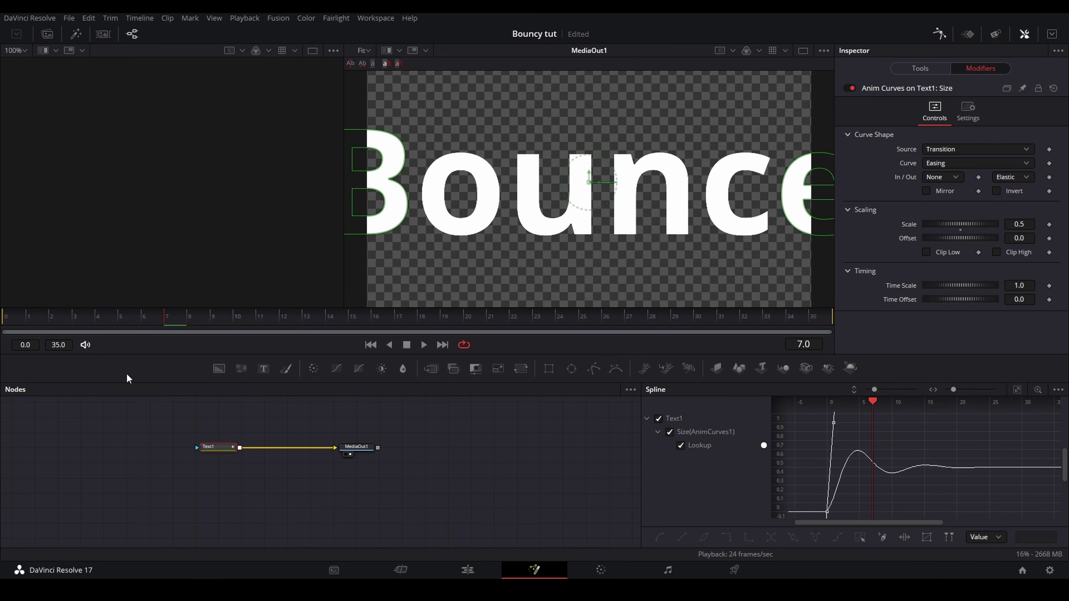
pyautogui.press('space')
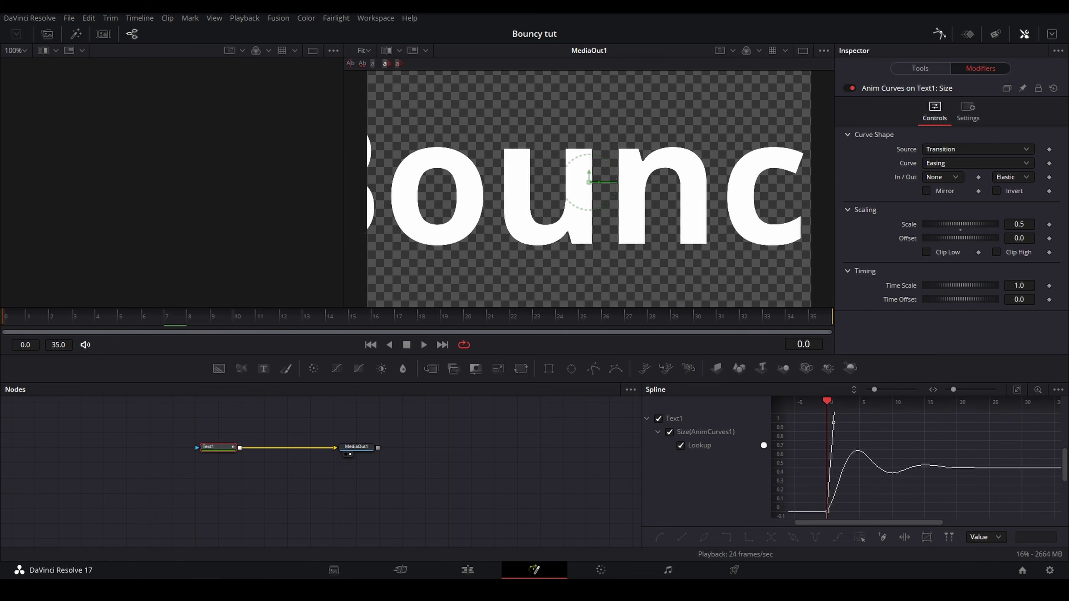
pyautogui.press('space')
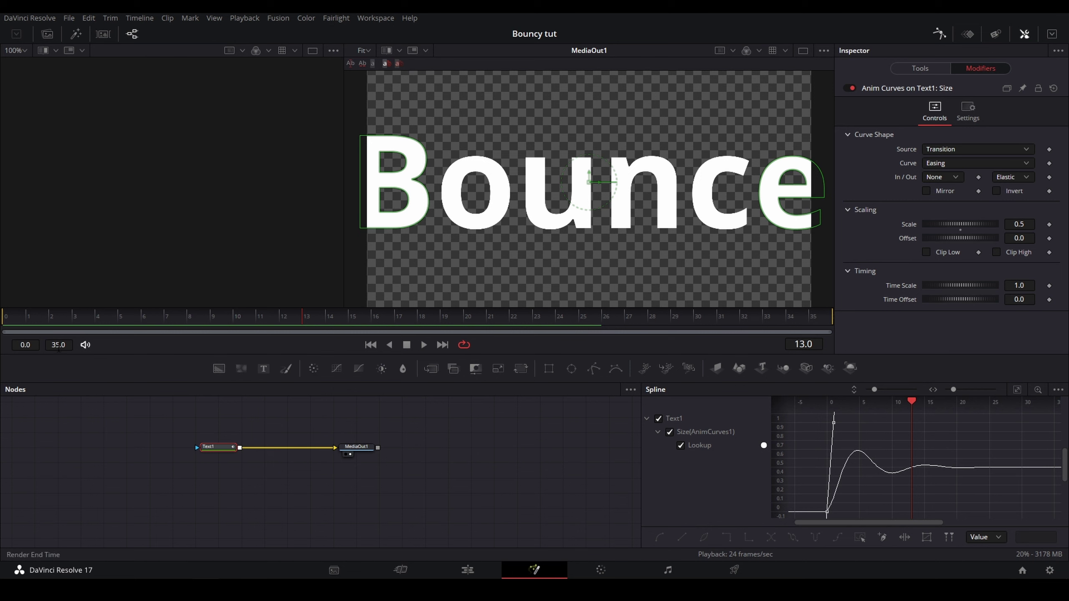
pyautogui.click(3, 316)
pyautogui.scroll(-3, 419, 217)
pyautogui.press('space')
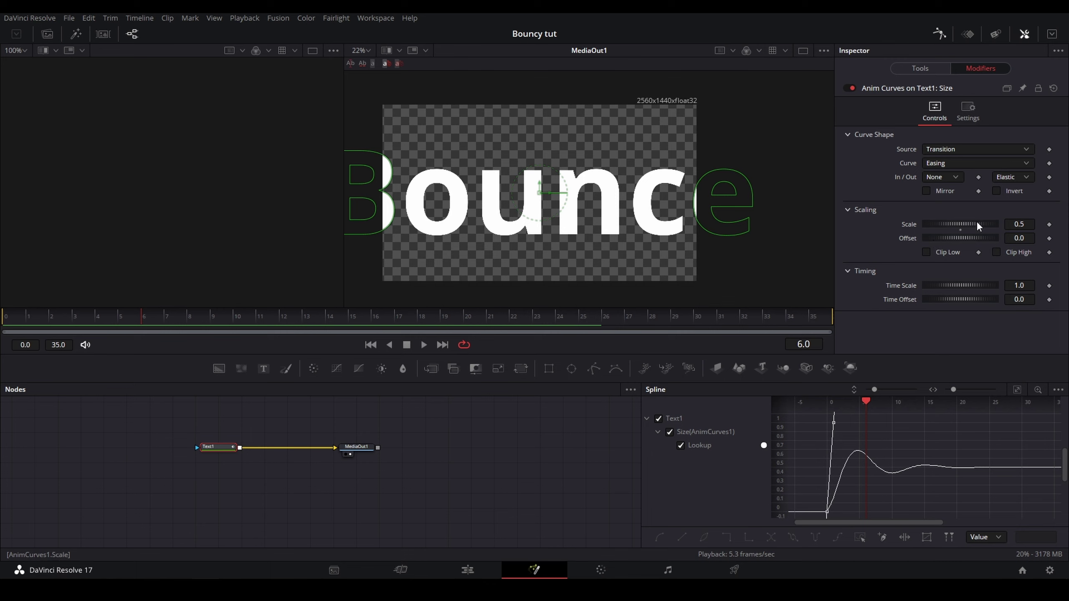
# Lower the Anim Curves Scale to 0.264 and preview the bounce by playing and scrubbing.
pyautogui.moveTo(976, 220); pyautogui.dragTo(970, 222)
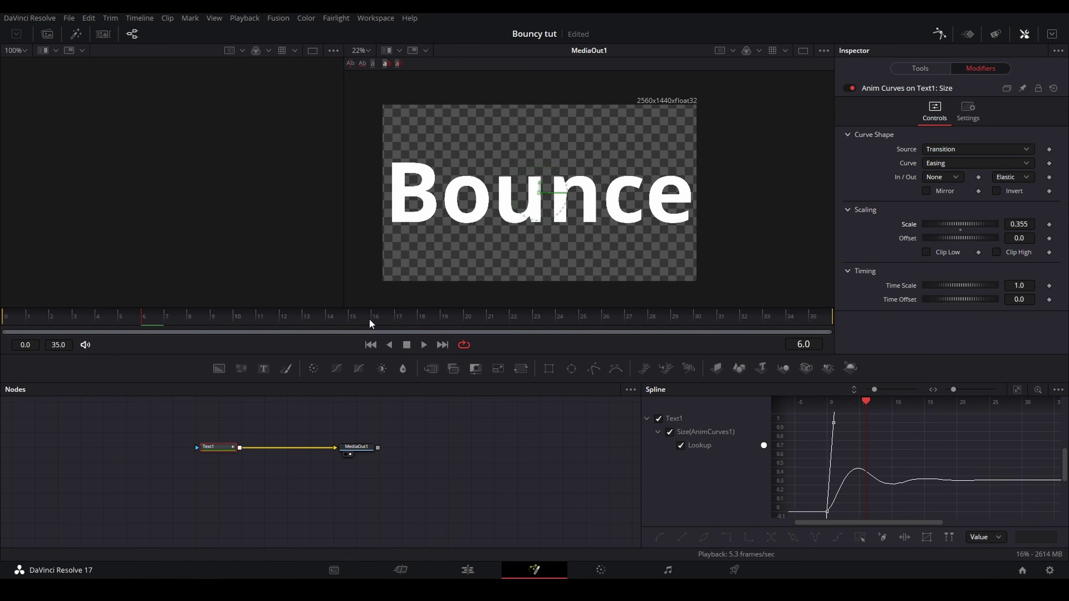
pyautogui.click(135, 315)
pyautogui.moveTo(977, 224); pyautogui.dragTo(972, 226)
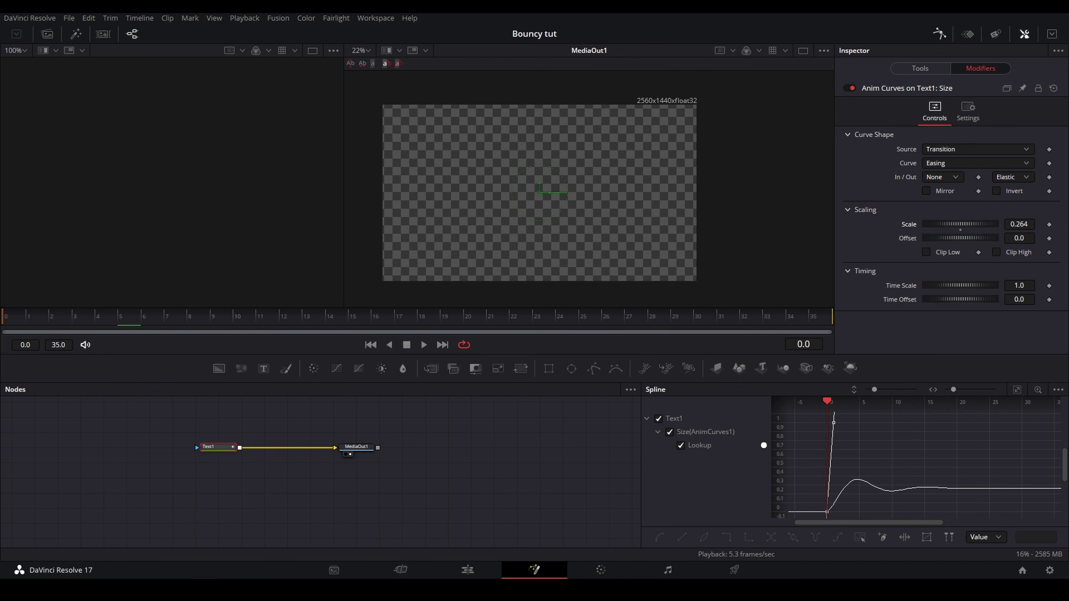
pyautogui.press('space')
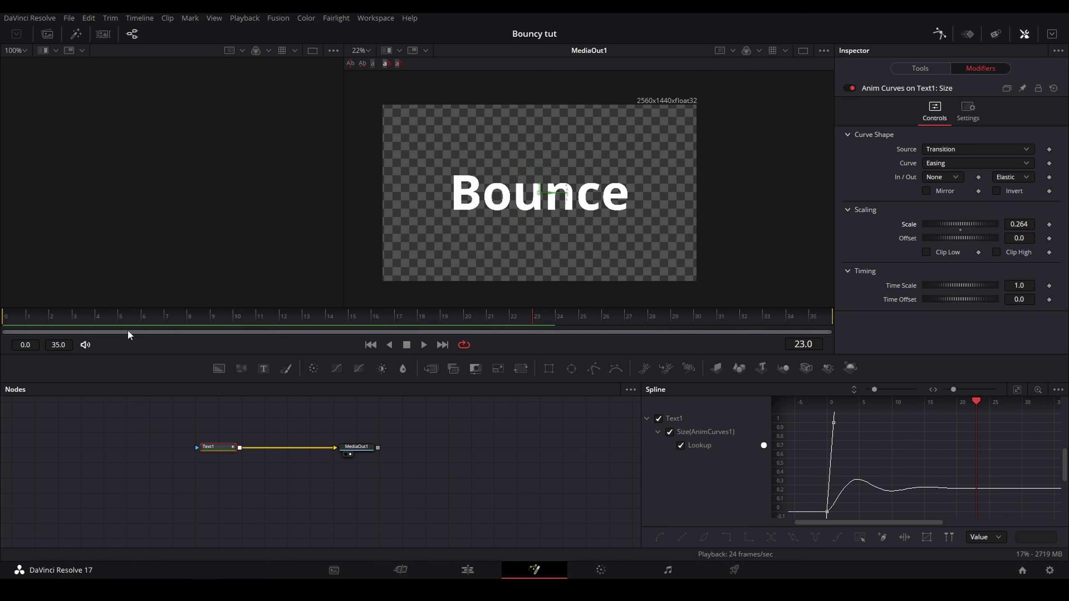
pyautogui.moveTo(9, 318); pyautogui.dragTo(59, 318)
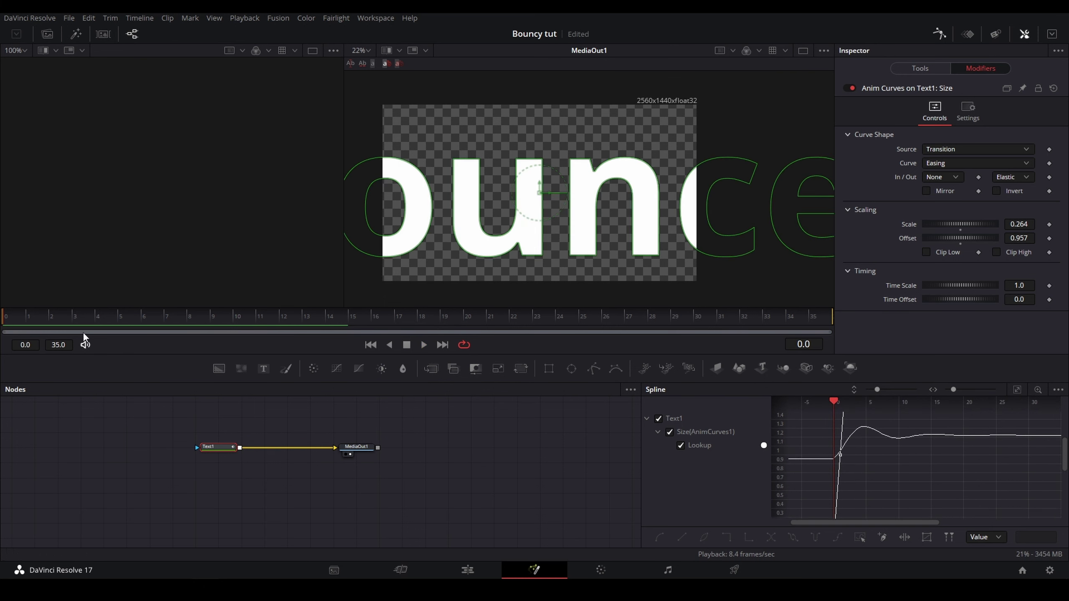
pyautogui.press('space')
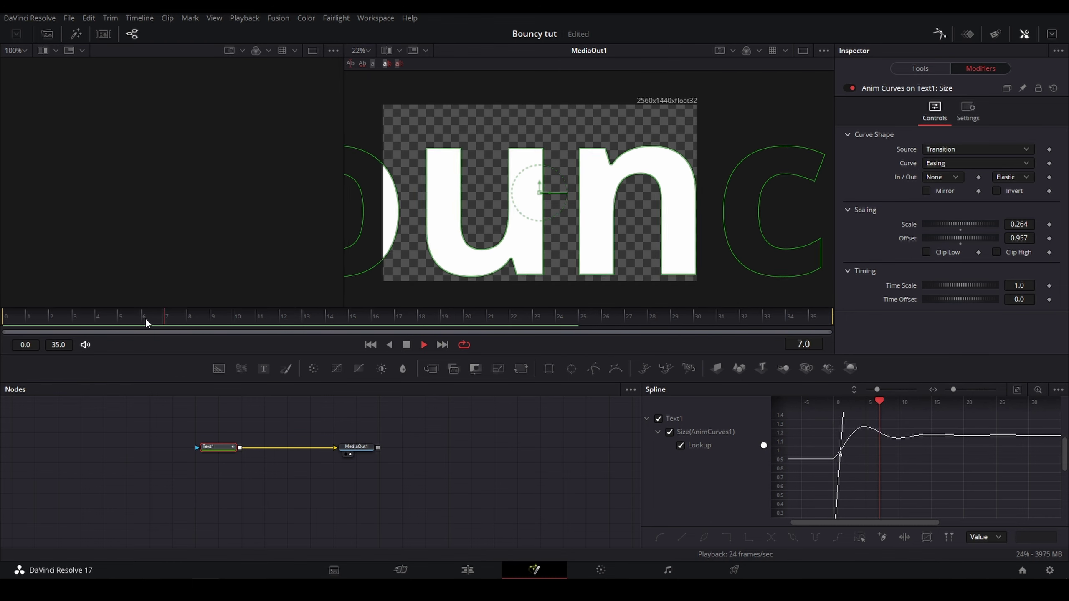
pyautogui.press('space')
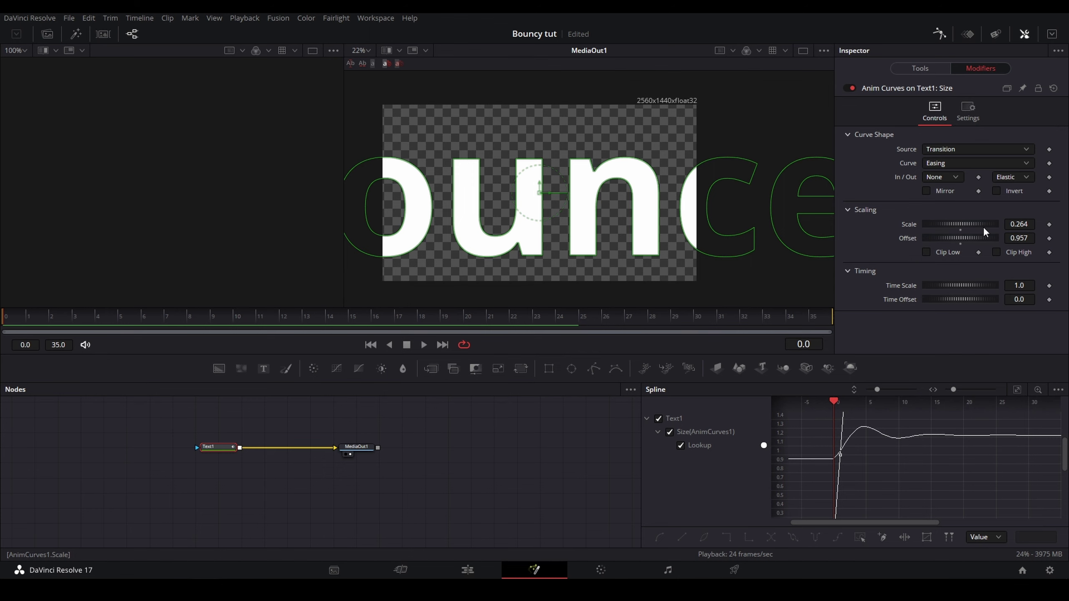
# Push the Scale toward negative and replay the animation from the start to watch the inverted bounce.
pyautogui.moveTo(987, 223); pyautogui.dragTo(984, 223)
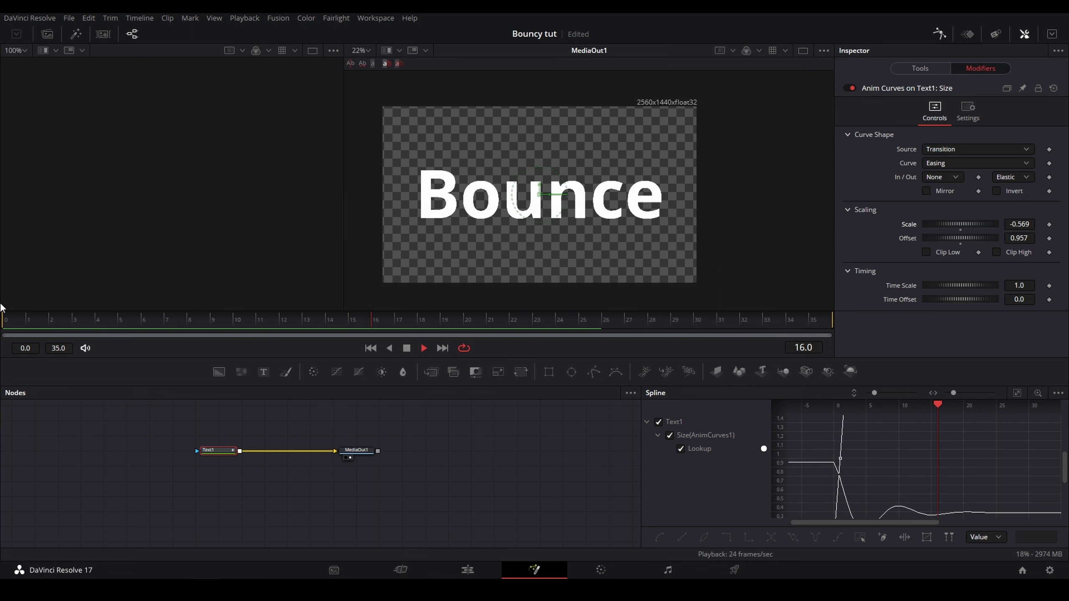
pyautogui.click(2, 318)
pyautogui.press('space')
pyautogui.press('space')
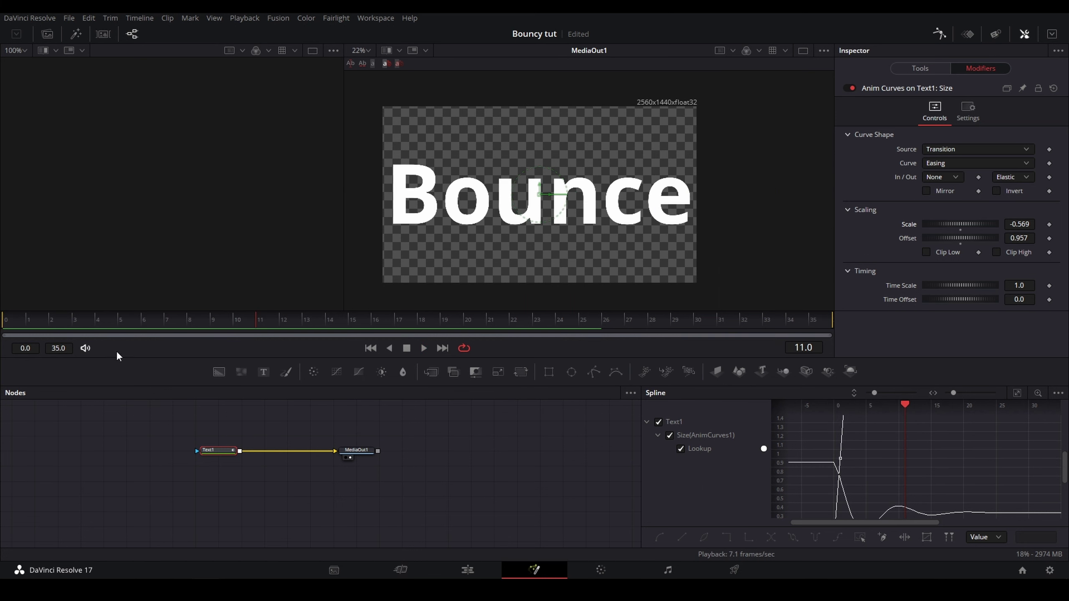
pyautogui.click(3, 321)
pyautogui.press('space')
pyautogui.click(81, 318)
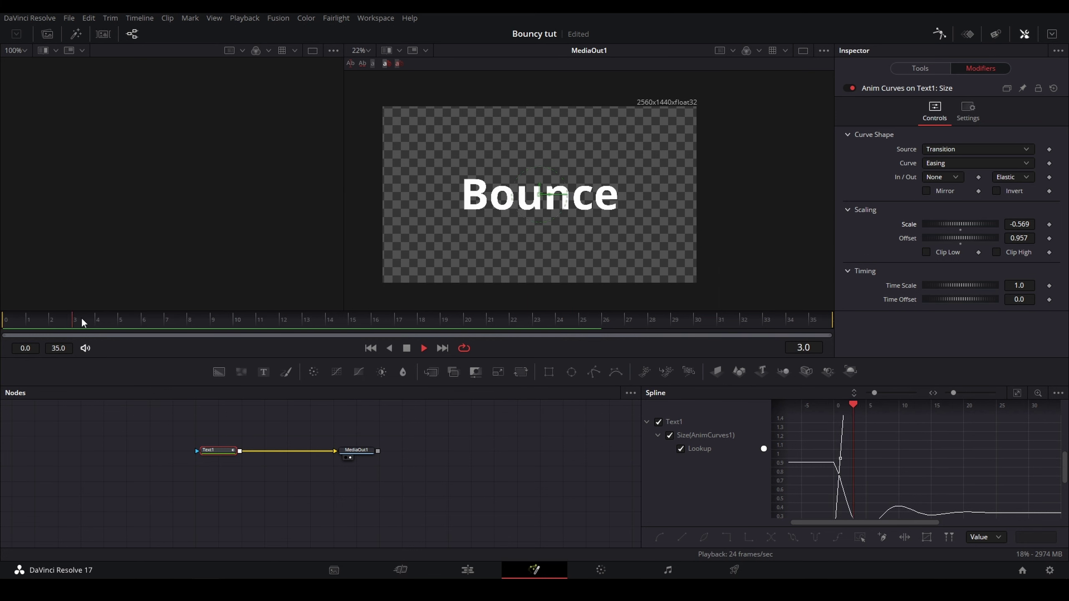
pyautogui.press('space')
# Restore Scale to 0.355 and reset Offset to 0.0.
pyautogui.moveTo(878, 455); pyautogui.dragTo(909, 429)
pyautogui.moveTo(954, 225)
pyautogui.mouseDown()
pyautogui.moveTo(978, 230)
pyautogui.moveTo(971, 237)
pyautogui.mouseUp()
pyautogui.click(959, 243)
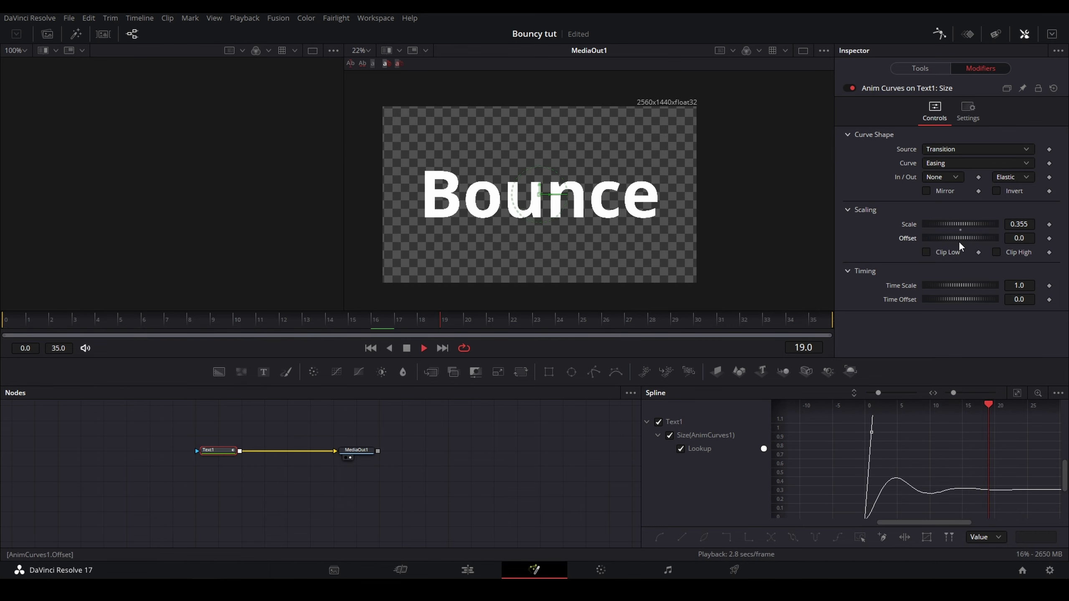
pyautogui.moveTo(178, 312); pyautogui.dragTo(178, 319)
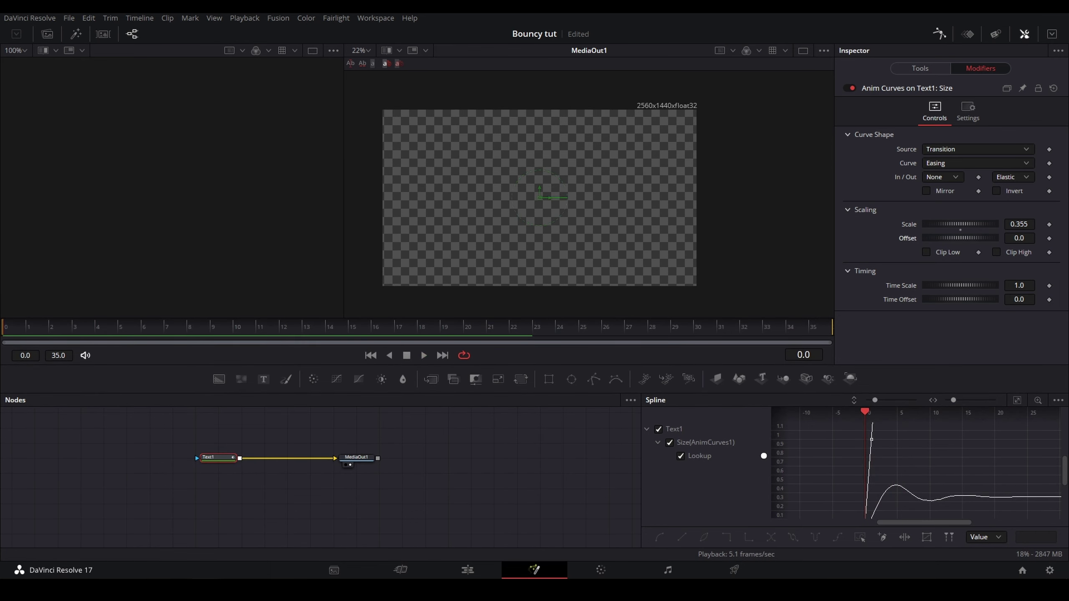
# Set Offset to 1.754, play the animation, and fit the whole elastic curve in the graph.
pyautogui.click(967, 238)
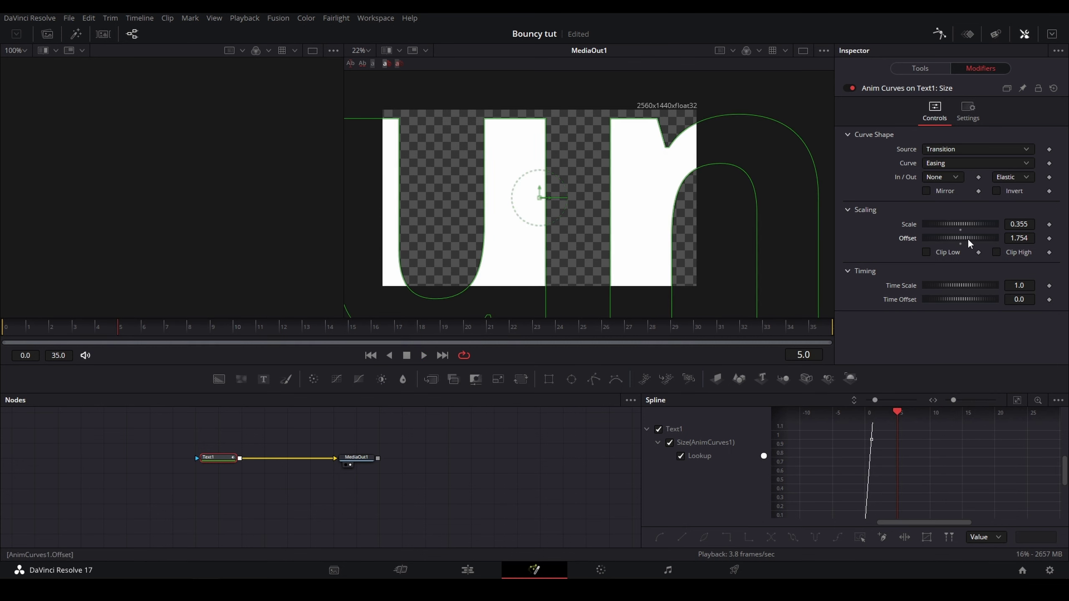
pyautogui.click(5, 327)
pyautogui.press('space')
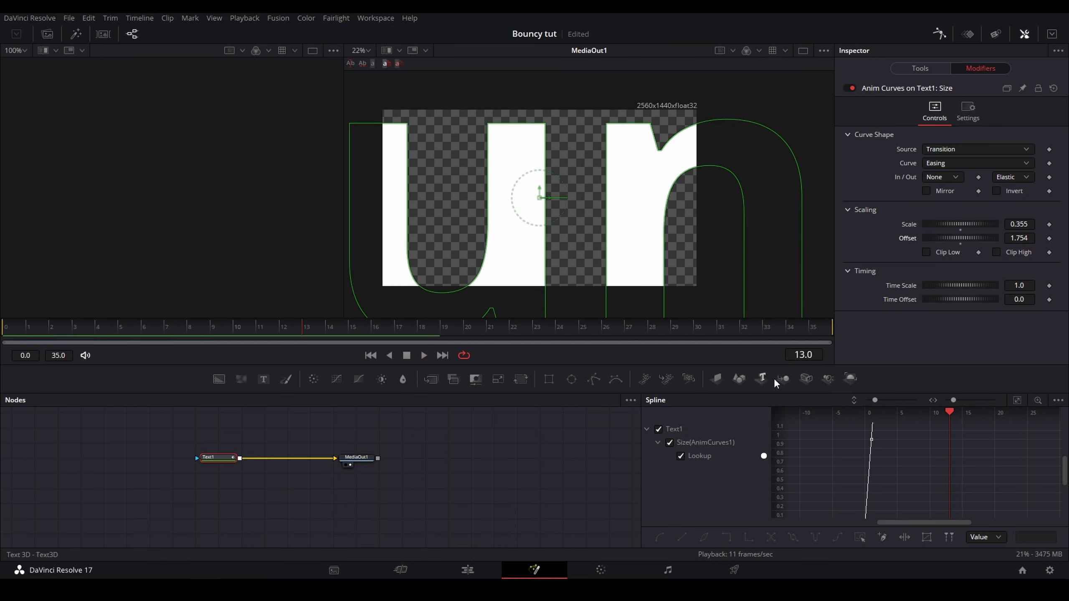
pyautogui.click(1017, 402)
pyautogui.click(1017, 400)
pyautogui.moveTo(874, 472); pyautogui.dragTo(977, 464)
# Reset Offset to 0.0, frame Text1's Size curve in the graph, and move to frame 5.
pyautogui.click(960, 244)
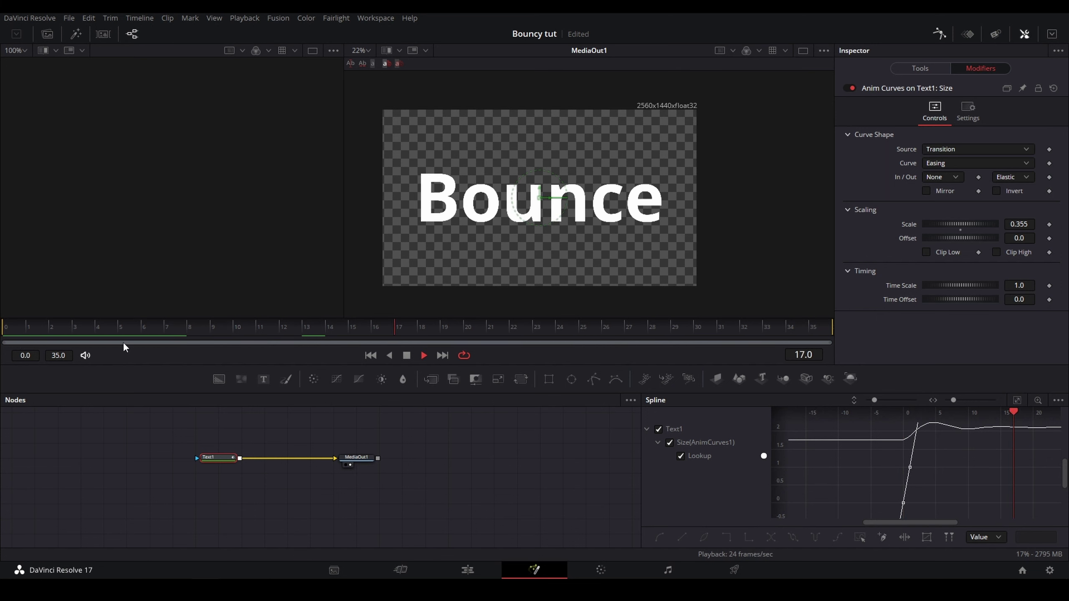
pyautogui.click(1018, 400)
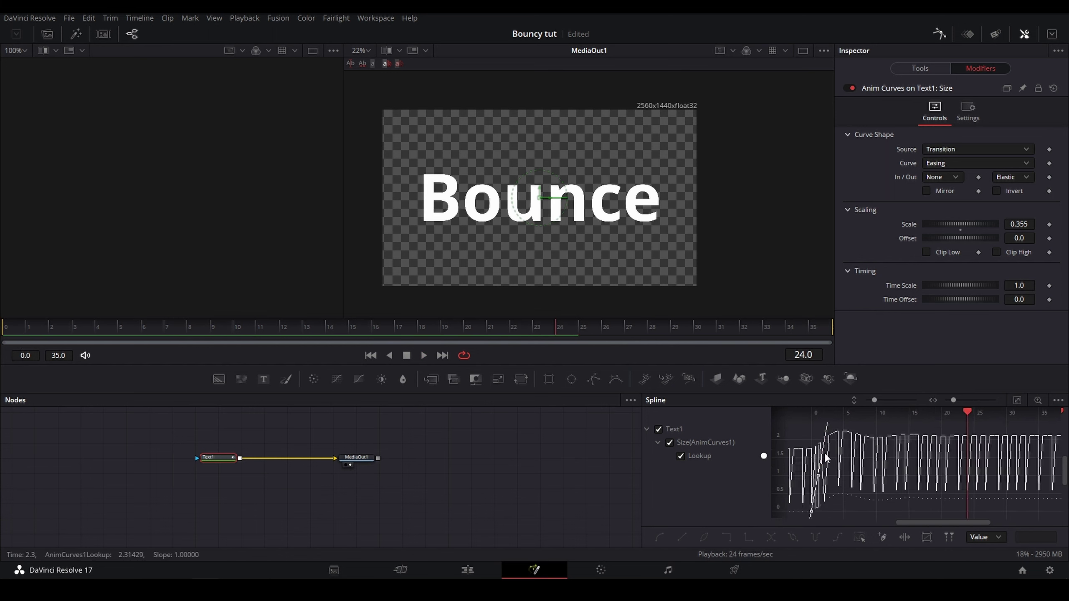
pyautogui.moveTo(886, 467); pyautogui.dragTo(971, 445)
pyautogui.click(659, 430)
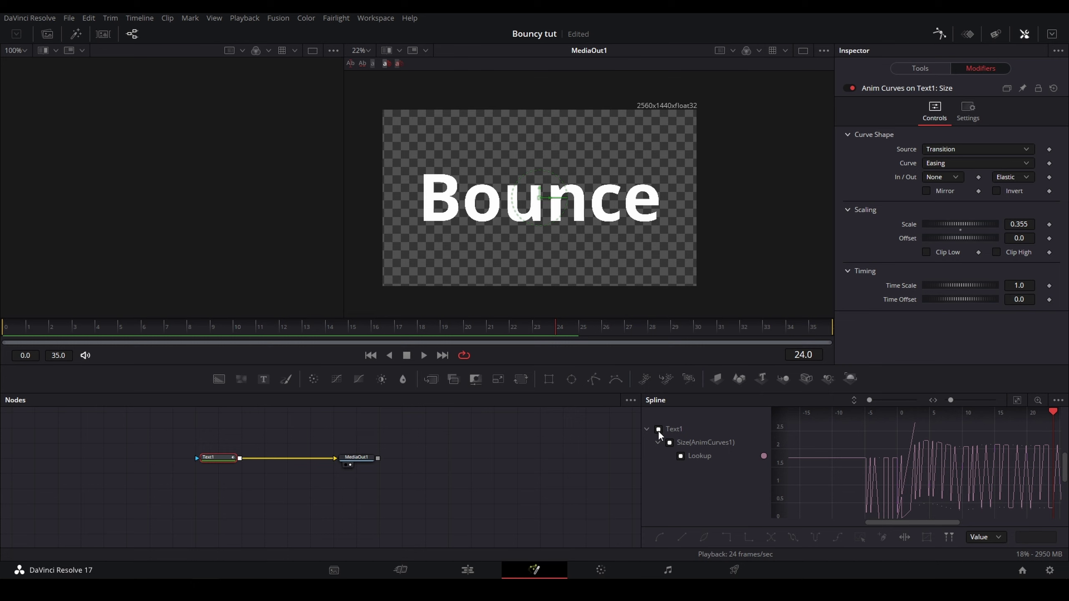
pyautogui.click(659, 431)
pyautogui.click(659, 430)
pyautogui.moveTo(907, 488); pyautogui.dragTo(877, 492)
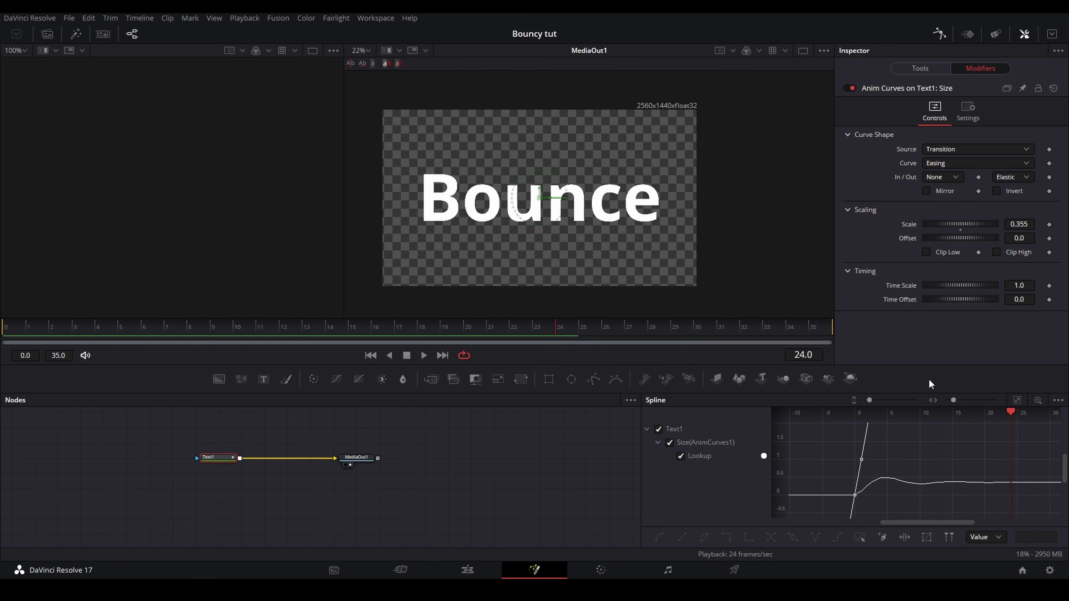
pyautogui.click(658, 432)
pyautogui.click(660, 433)
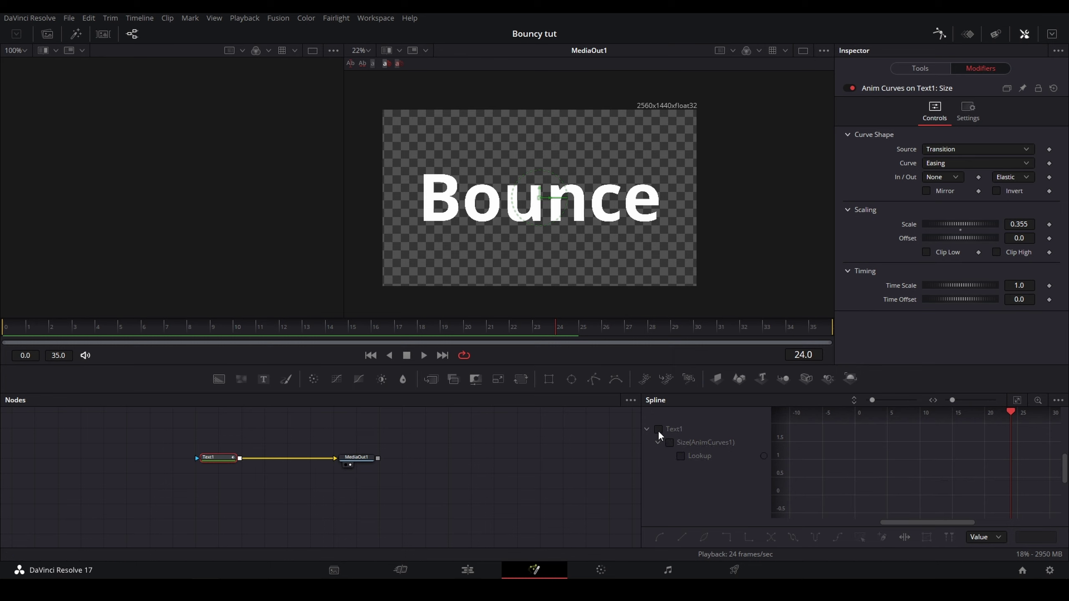
pyautogui.click(659, 430)
pyautogui.moveTo(923, 444); pyautogui.dragTo(930, 441)
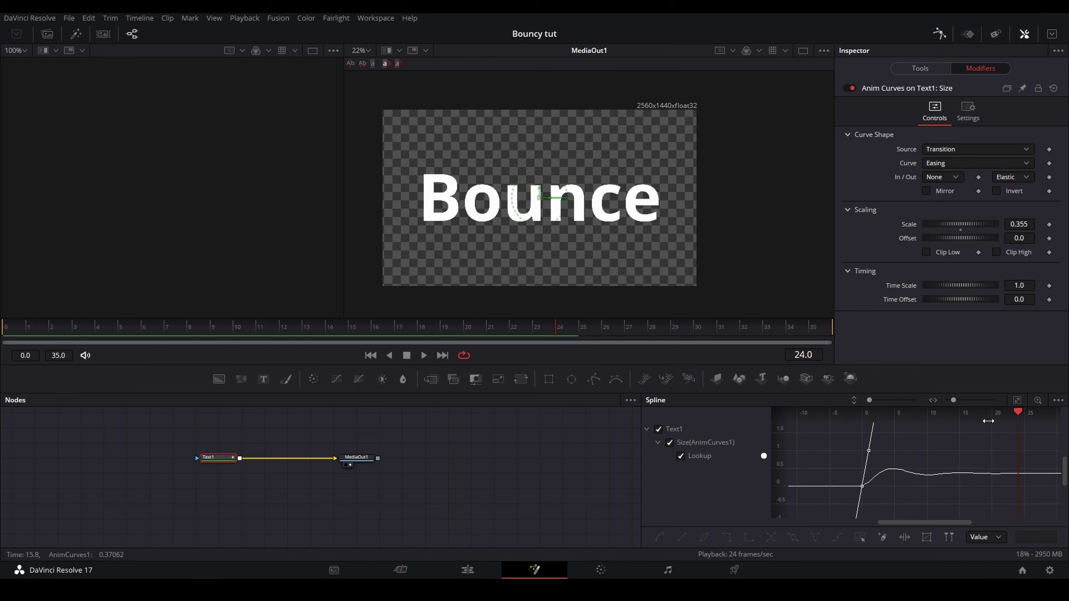
pyautogui.moveTo(1019, 416); pyautogui.dragTo(892, 421)
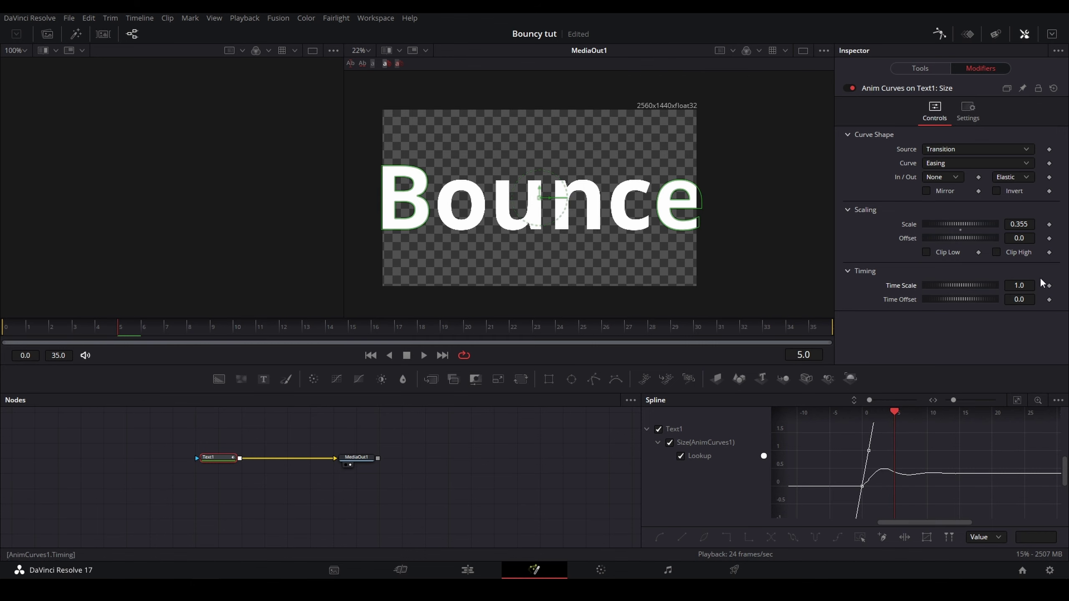
# Try Time Scale near 2.07, then settle on about 0.543 and play the slowed bounce.
pyautogui.moveTo(967, 286); pyautogui.dragTo(1042, 291)
pyautogui.press('space')
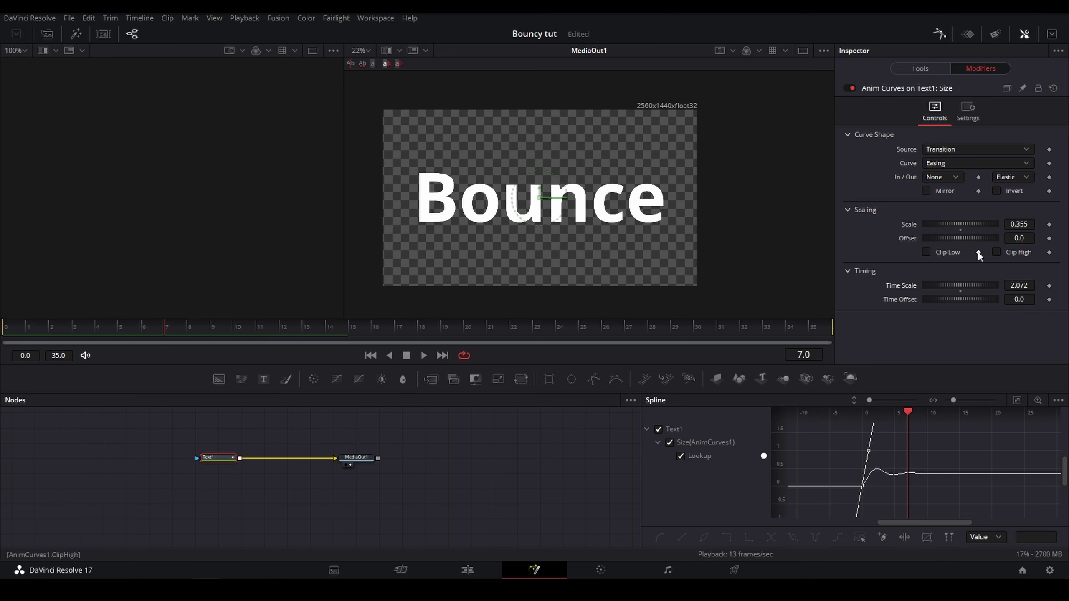
pyautogui.moveTo(975, 290); pyautogui.dragTo(858, 298)
pyautogui.press('space')
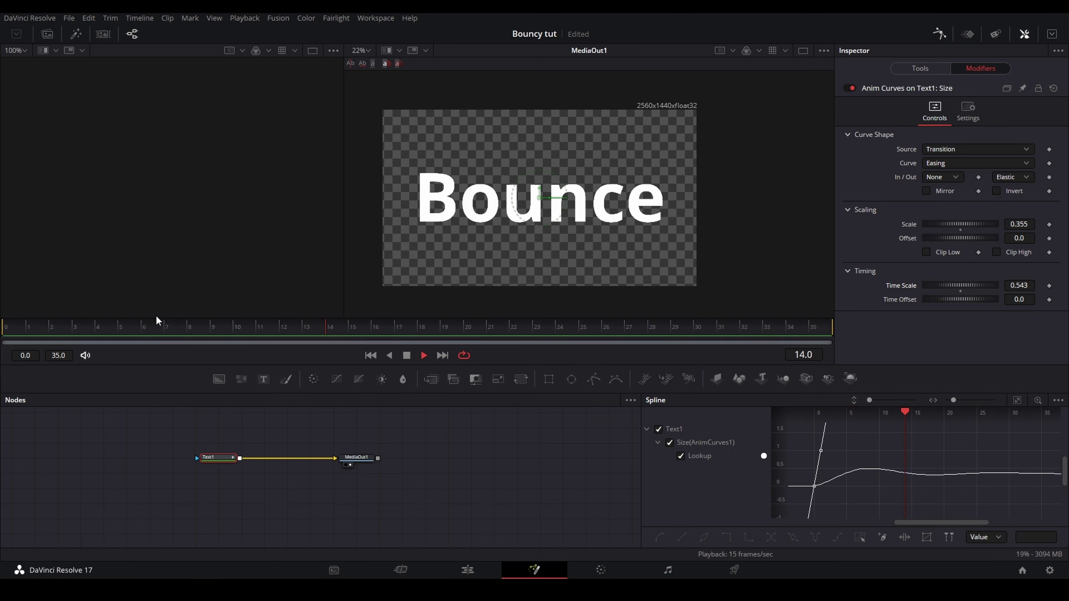
pyautogui.press('space')
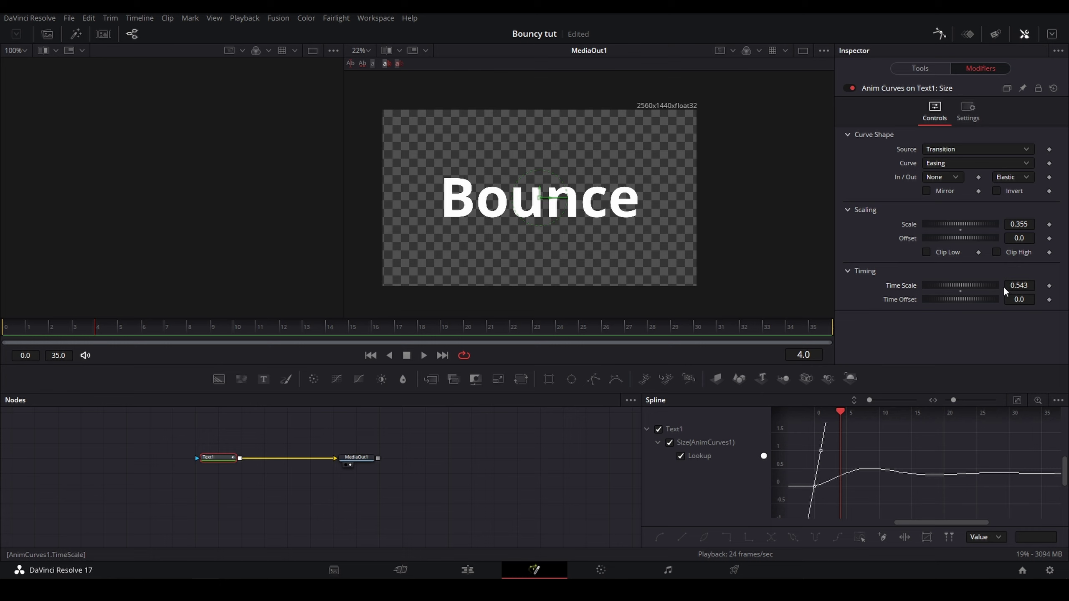
# Set Time Offset to 0.464, preview the delayed bounce, and add a Transform node after the image.
pyautogui.moveTo(965, 295); pyautogui.dragTo(976, 298)
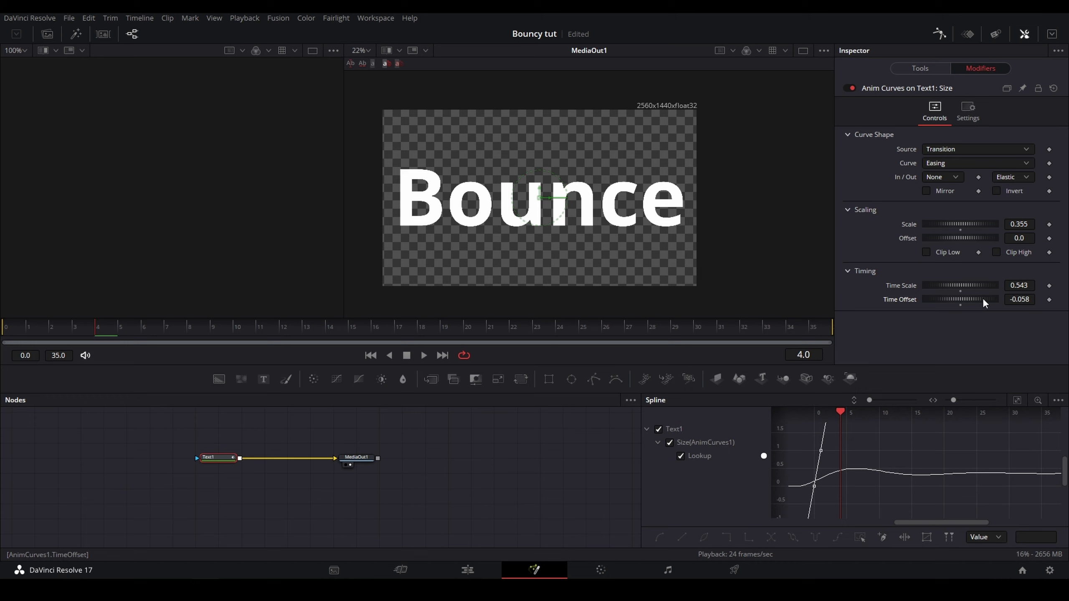
pyautogui.moveTo(973, 298)
pyautogui.mouseDown()
pyautogui.moveTo(984, 298)
pyautogui.moveTo(967, 297)
pyautogui.mouseUp()
pyautogui.press('space')
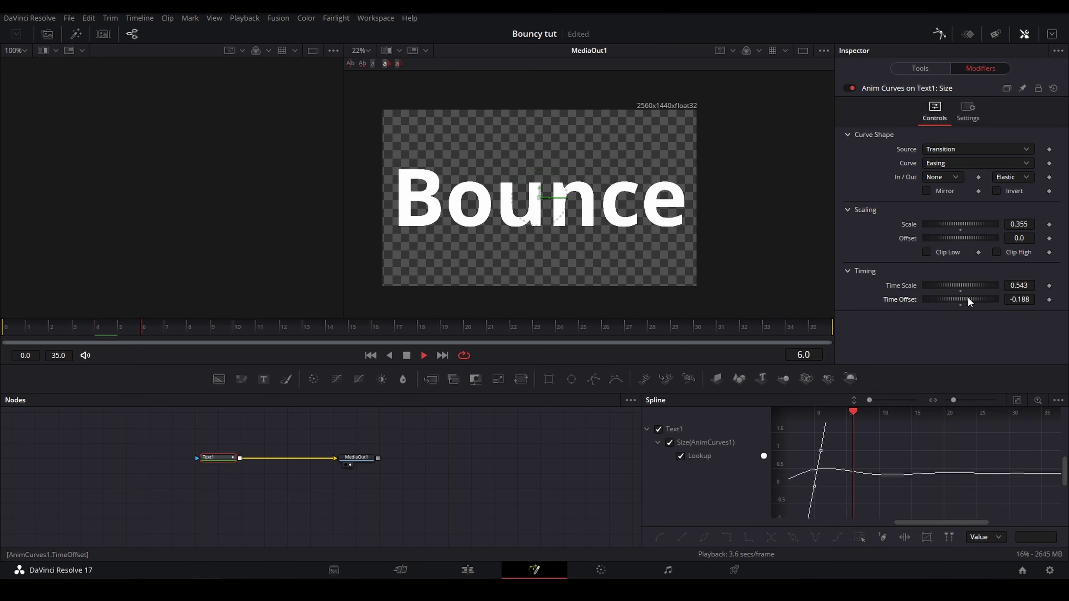
pyautogui.press('space')
pyautogui.moveTo(62, 331); pyautogui.dragTo(3, 330)
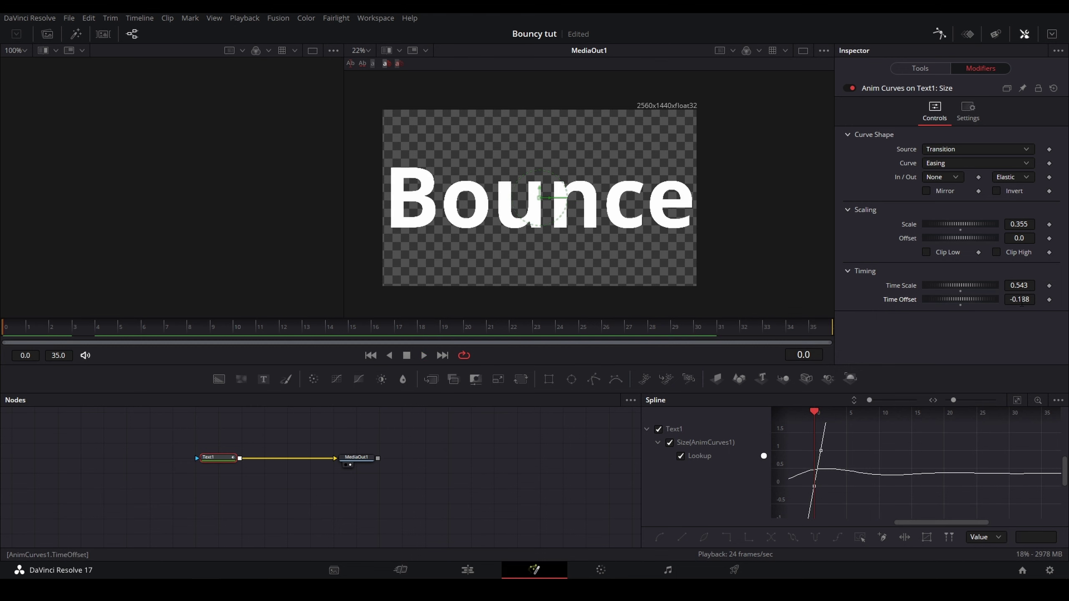
pyautogui.moveTo(960, 299); pyautogui.dragTo(979, 299)
pyautogui.press('space')
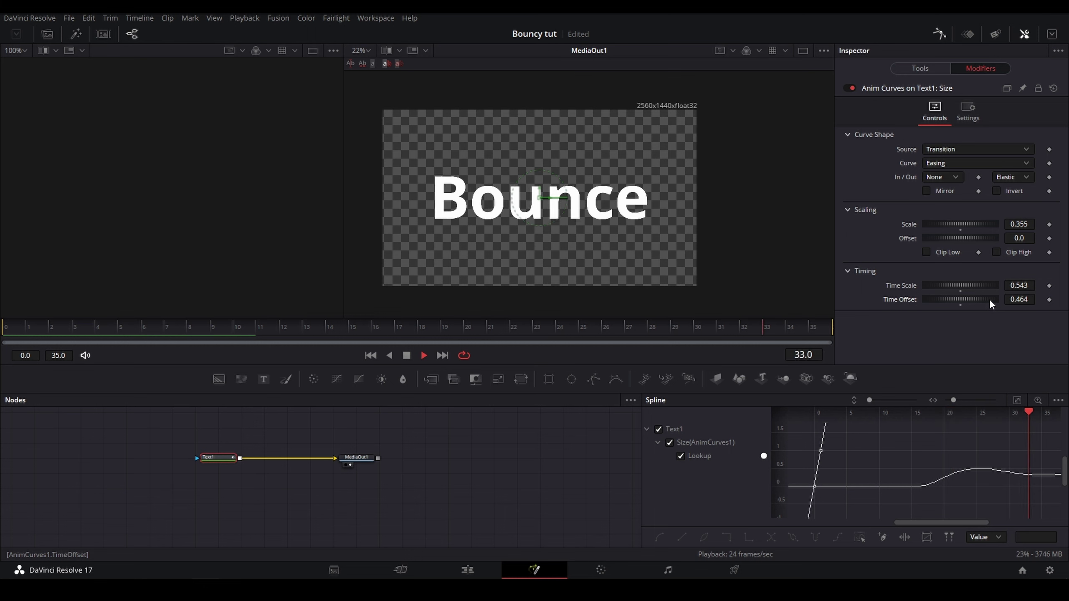
pyautogui.press('space')
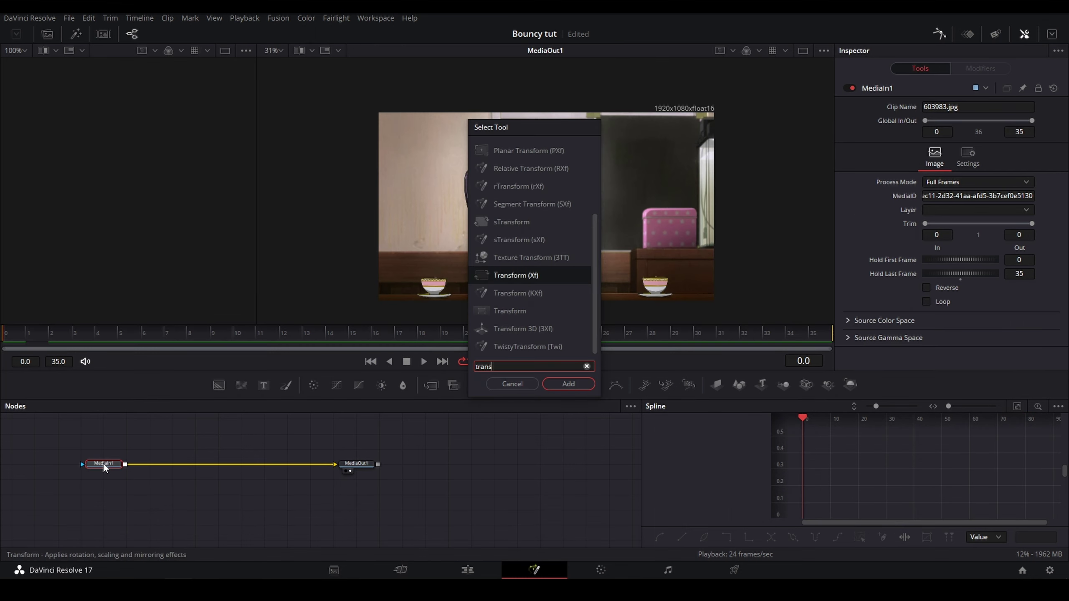
pyautogui.press('Return')
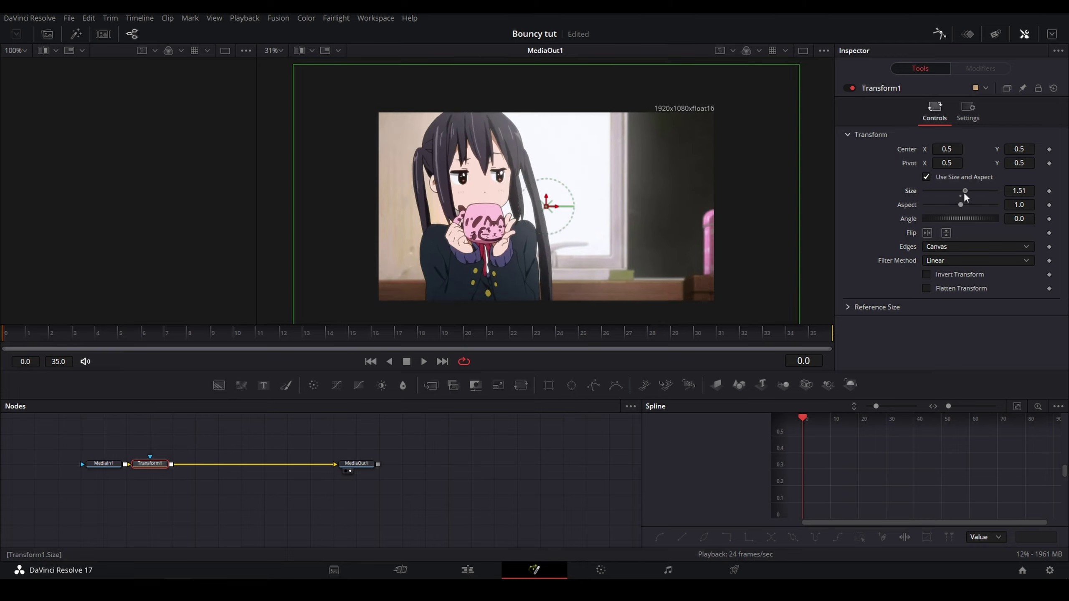
# Try enlarging the image, reset Size to 1.0, and split Size into separate X and Y.
pyautogui.moveTo(964, 192); pyautogui.dragTo(968, 190)
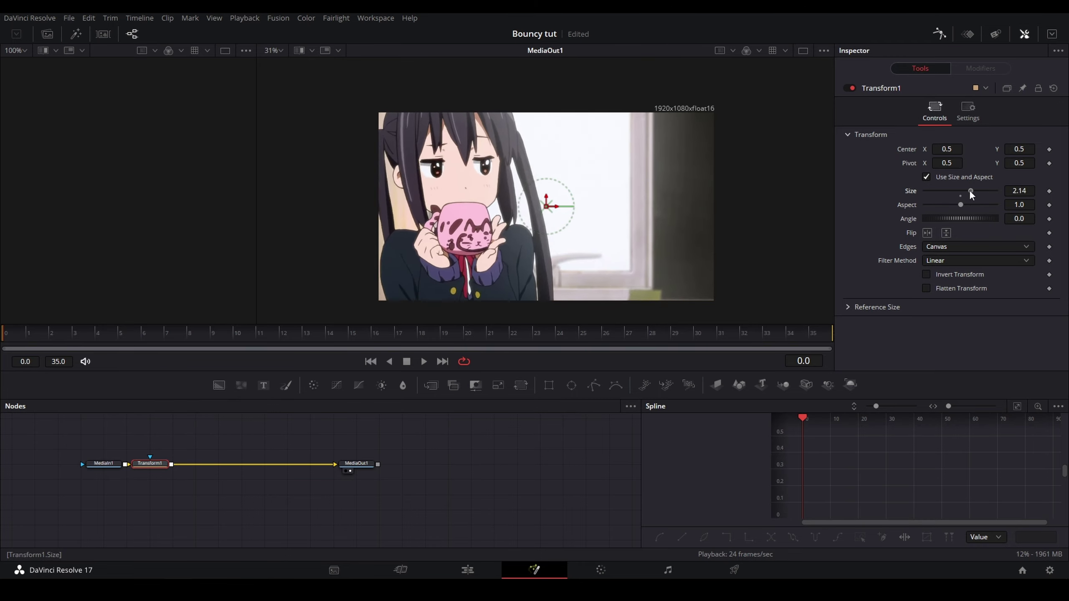
pyautogui.doubleClick(968, 190)
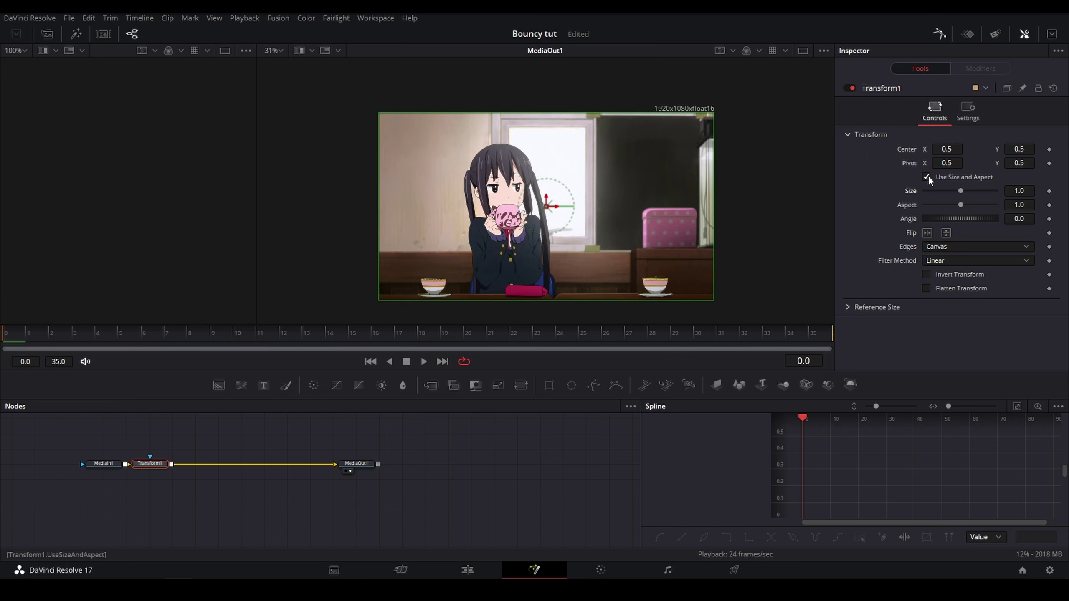
pyautogui.click(927, 177)
# Drive X Size with an Anim Curves modifier and set Edges to Duplicate.
pyautogui.rightClick(911, 191)
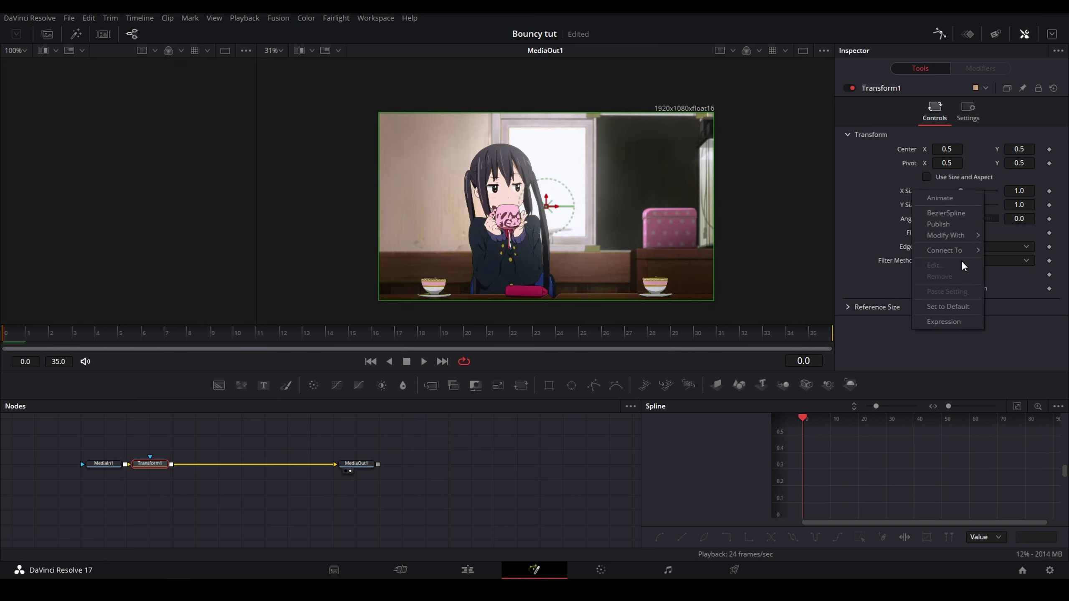
pyautogui.moveTo(952, 234)
pyautogui.click(864, 234)
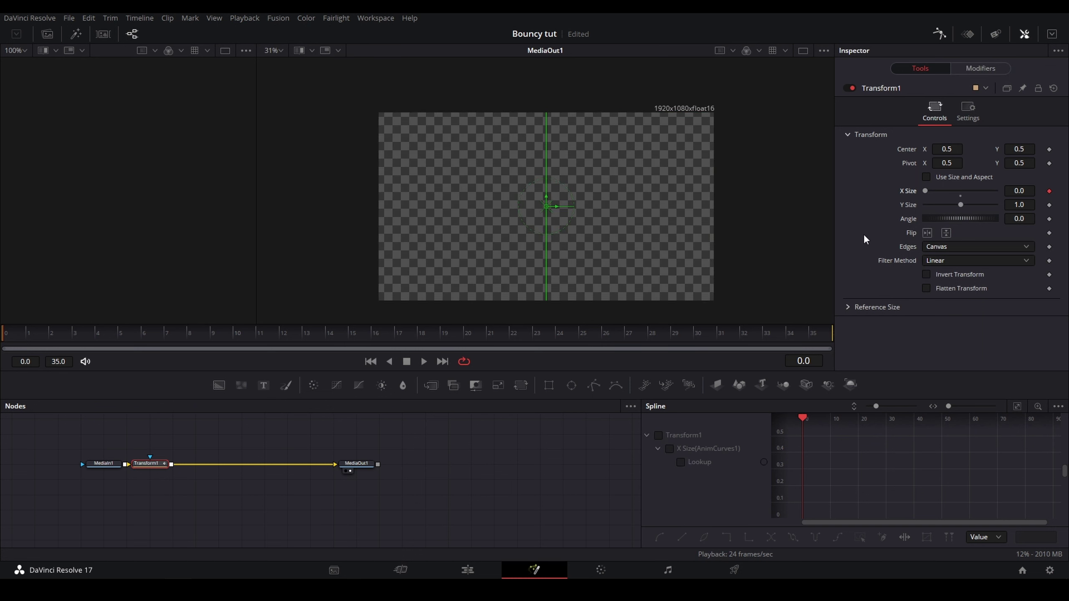
pyautogui.click(942, 247)
pyautogui.click(943, 287)
# Switch the X Size anim curve to Easing with Elastic on the out side.
pyautogui.click(995, 65)
pyautogui.click(946, 163)
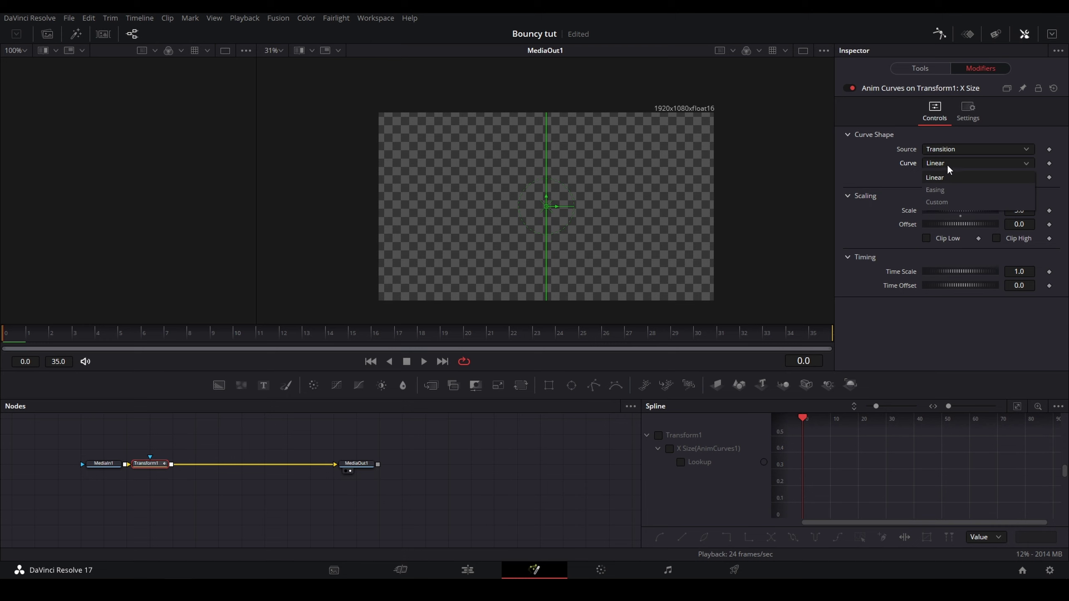
pyautogui.click(941, 190)
pyautogui.click(1002, 177)
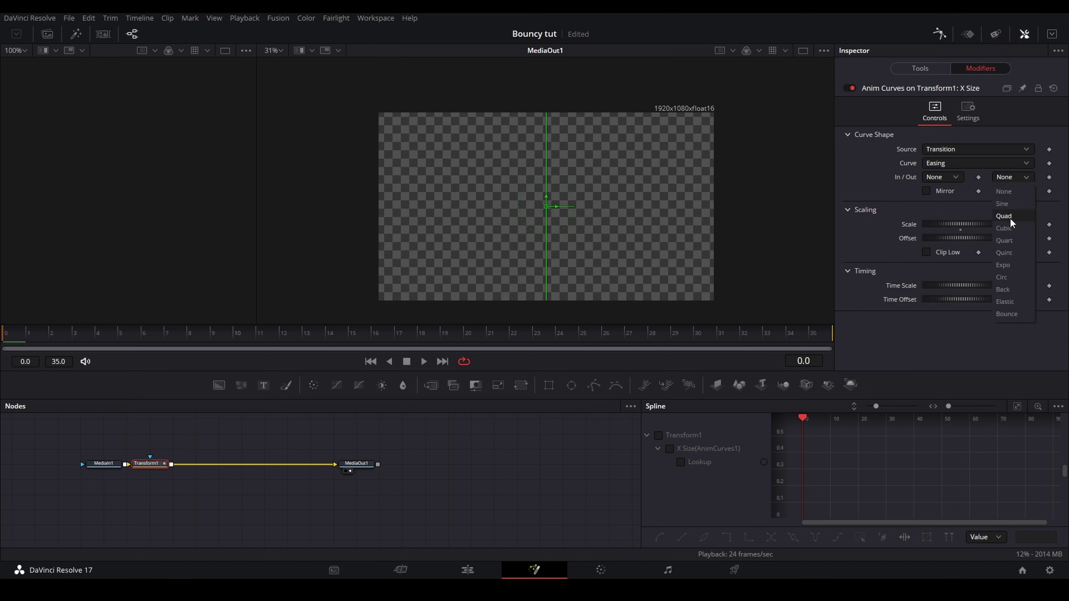
pyautogui.click(1016, 298)
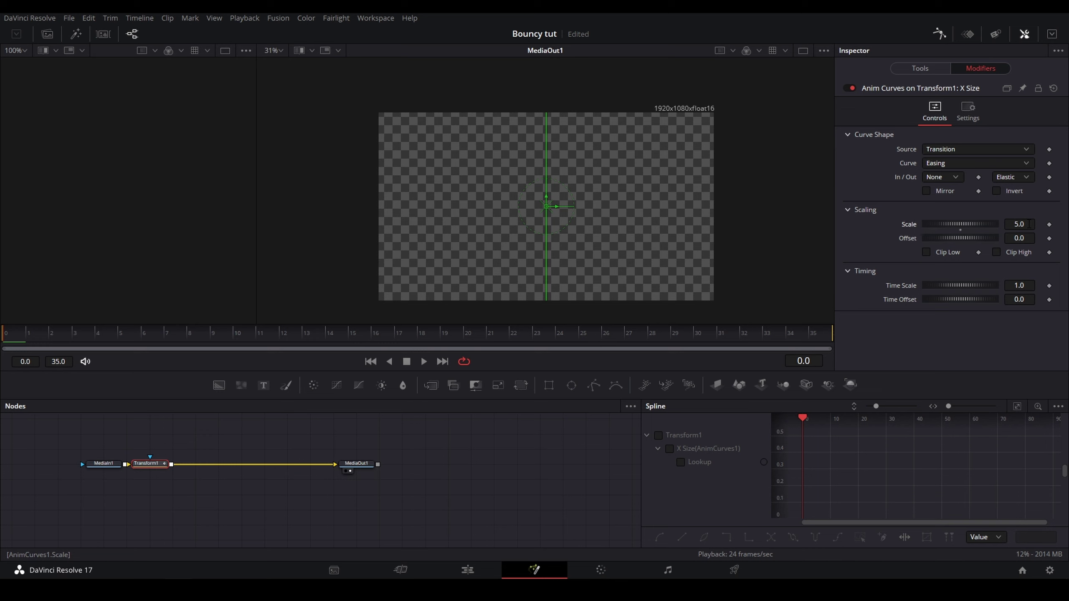
# Enter Scale 1.1, Offset -0.1 and Time Scale 1.3 for the elastic curve.
pyautogui.click(1028, 224)
pyautogui.write('1.1')
pyautogui.press('Tab')
pyautogui.write('-0.1')
pyautogui.press('Tab')
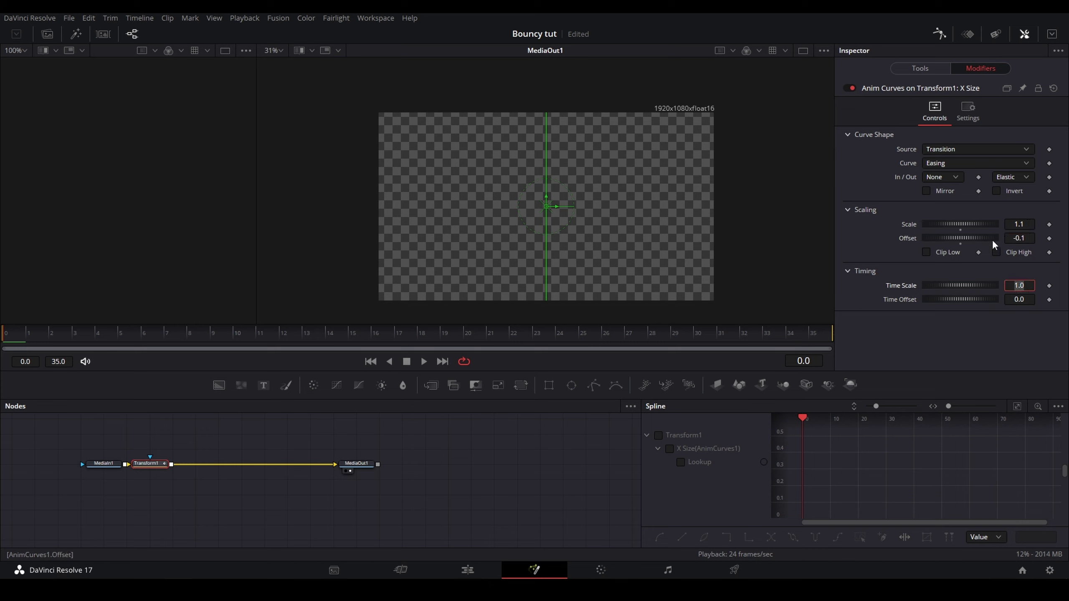
pyautogui.write('1.3')
pyautogui.press('Tab')
# Preview the image's elastic X Size stretch from frame 0 at Time Scale 1.3.
pyautogui.click(994, 316)
pyautogui.moveTo(50, 337); pyautogui.dragTo(17, 335)
pyautogui.moveTo(972, 298); pyautogui.dragTo(971, 299)
pyautogui.press('space')
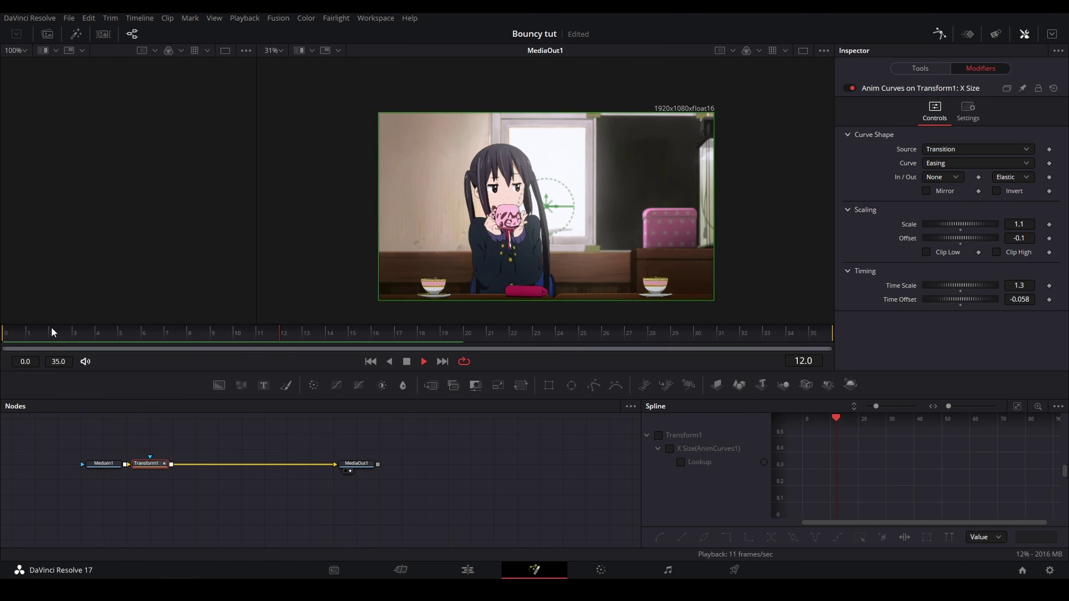
pyautogui.press('space')
# Try a slower Time Scale of 1.662, revert to 1.3, and replay the bounce.
pyautogui.press('space')
pyautogui.moveTo(972, 285); pyautogui.dragTo(997, 286)
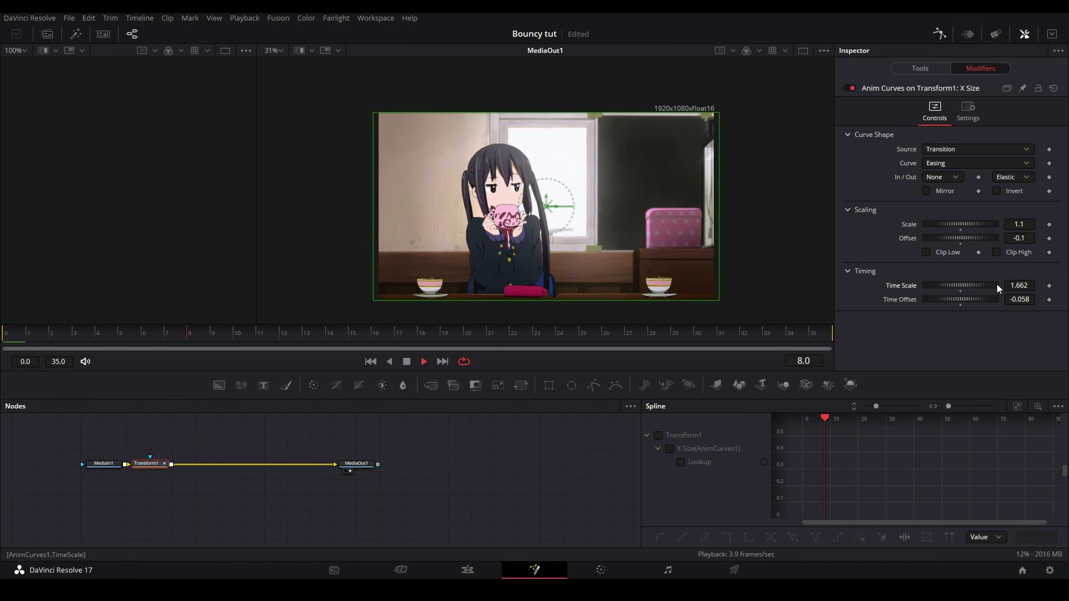
pyautogui.press('space')
pyautogui.hotkey('ctrl', 'z')
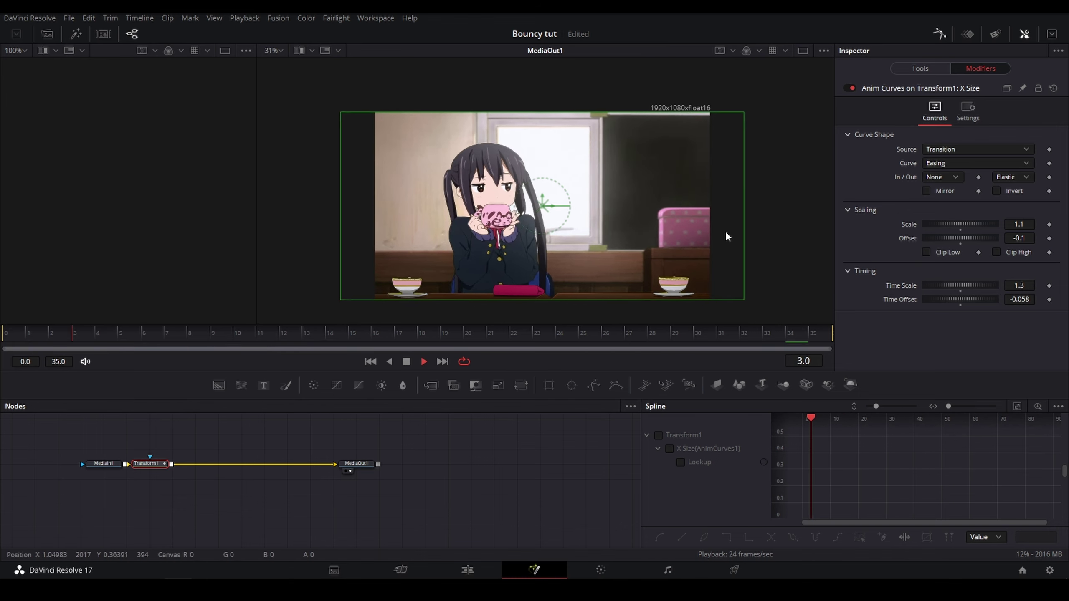
pyautogui.scroll(3, 666, 227)
pyautogui.press('space')
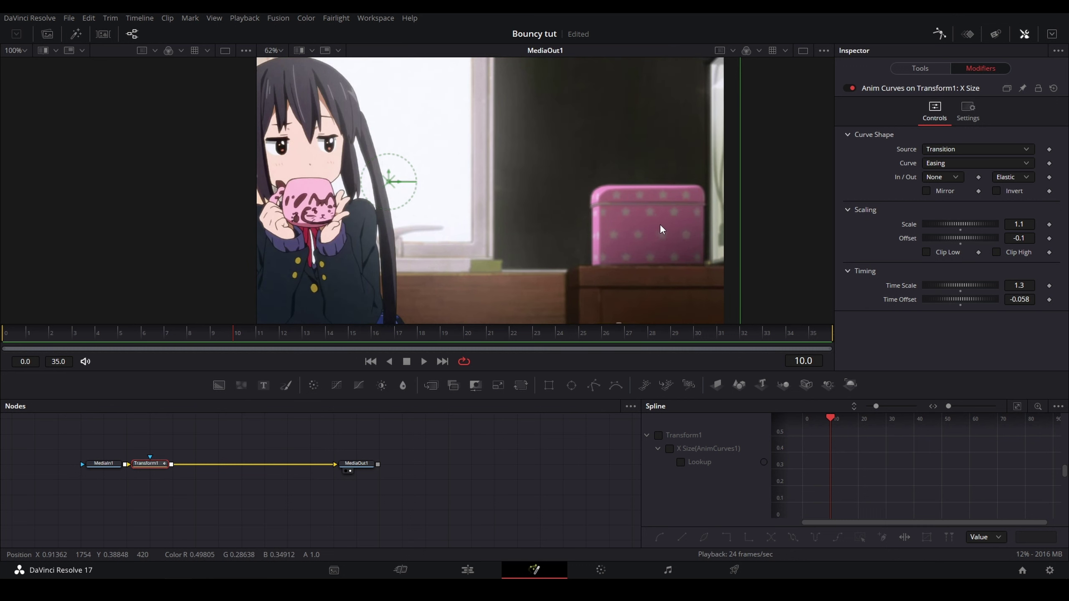
pyautogui.press('space')
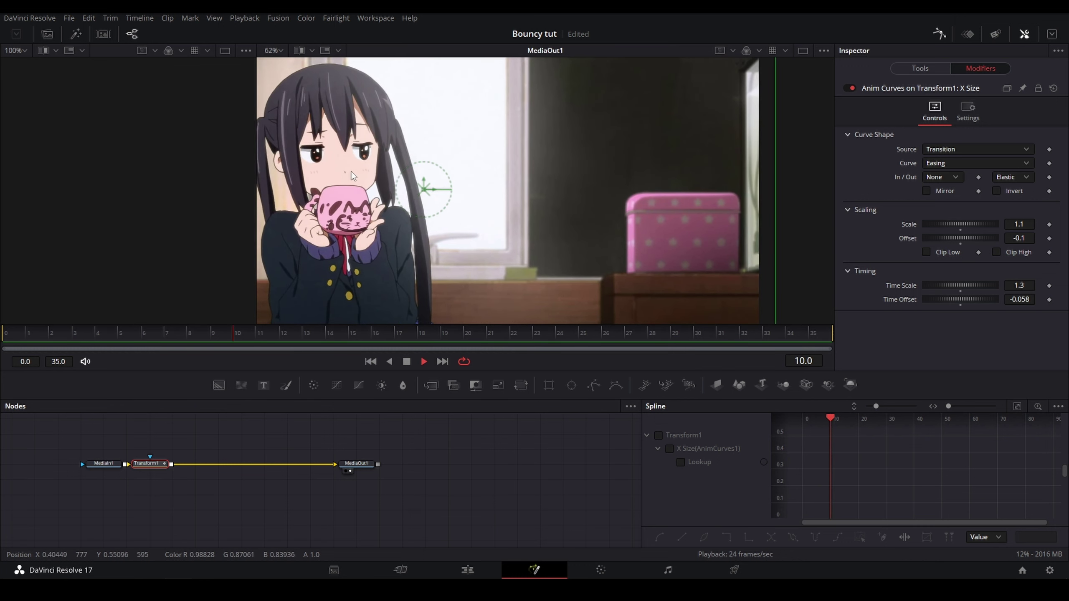
pyautogui.press('space')
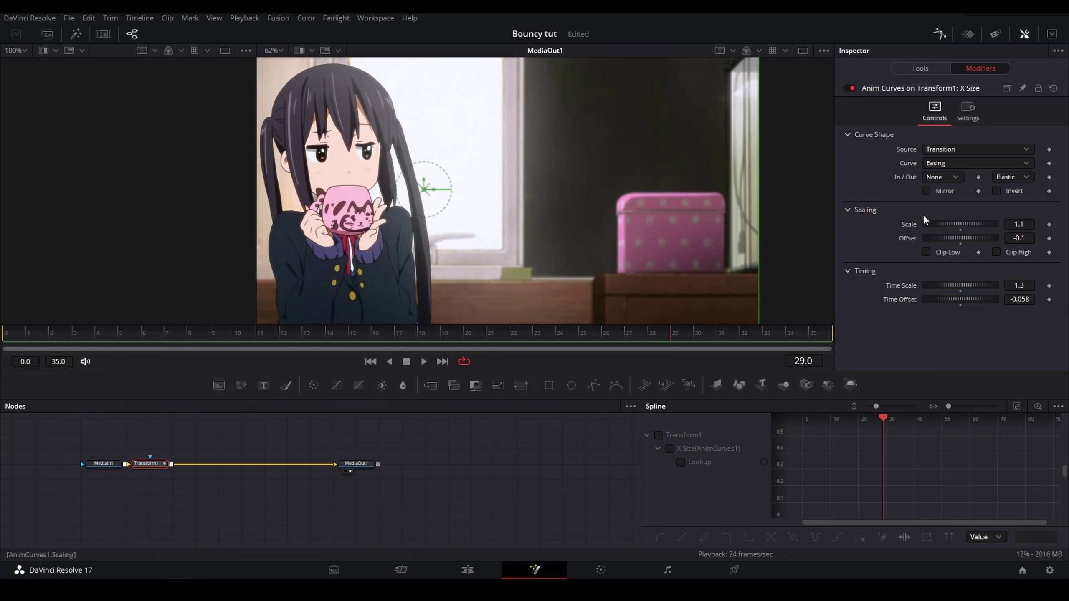
pyautogui.click(927, 251)
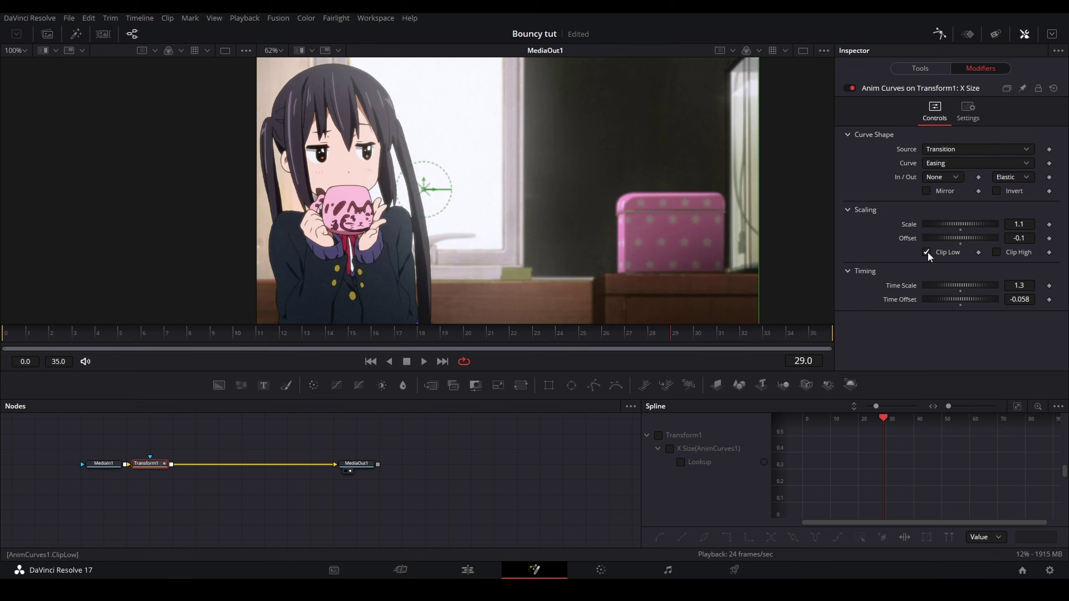
pyautogui.press('space')
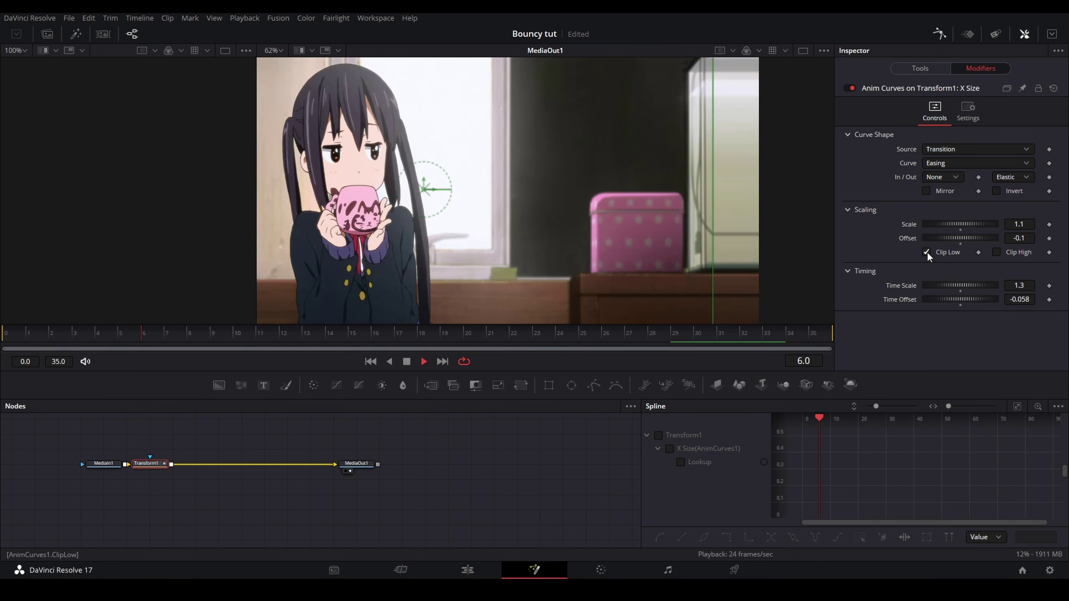
pyautogui.press('space')
pyautogui.click(927, 251)
pyautogui.scroll(-3, 657, 268)
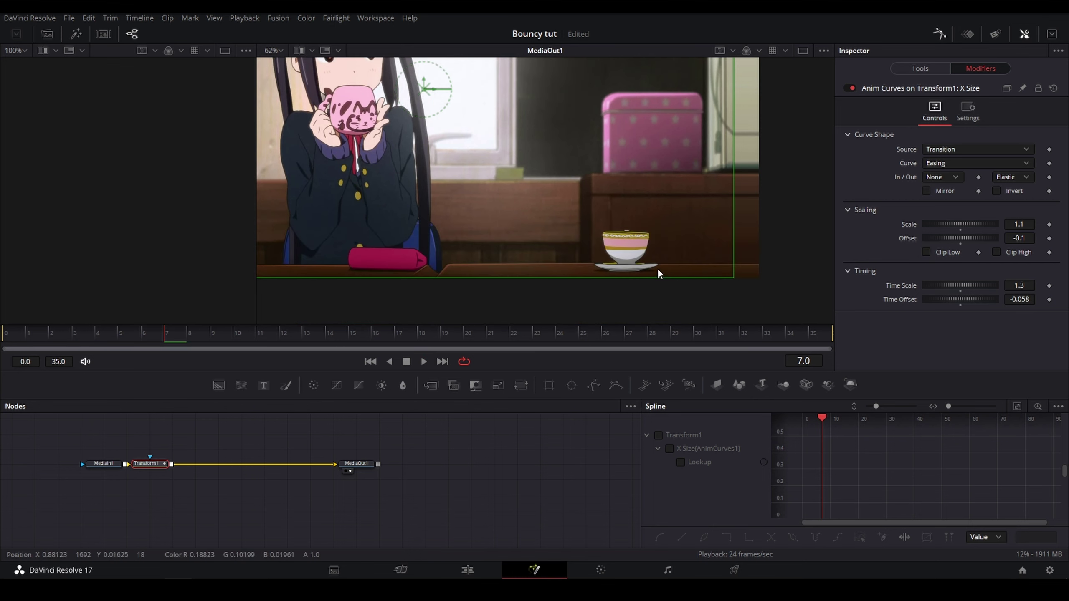
pyautogui.scroll(-2, 631, 261)
pyautogui.scroll(1, 638, 247)
pyautogui.moveTo(586, 248); pyautogui.dragTo(617, 239)
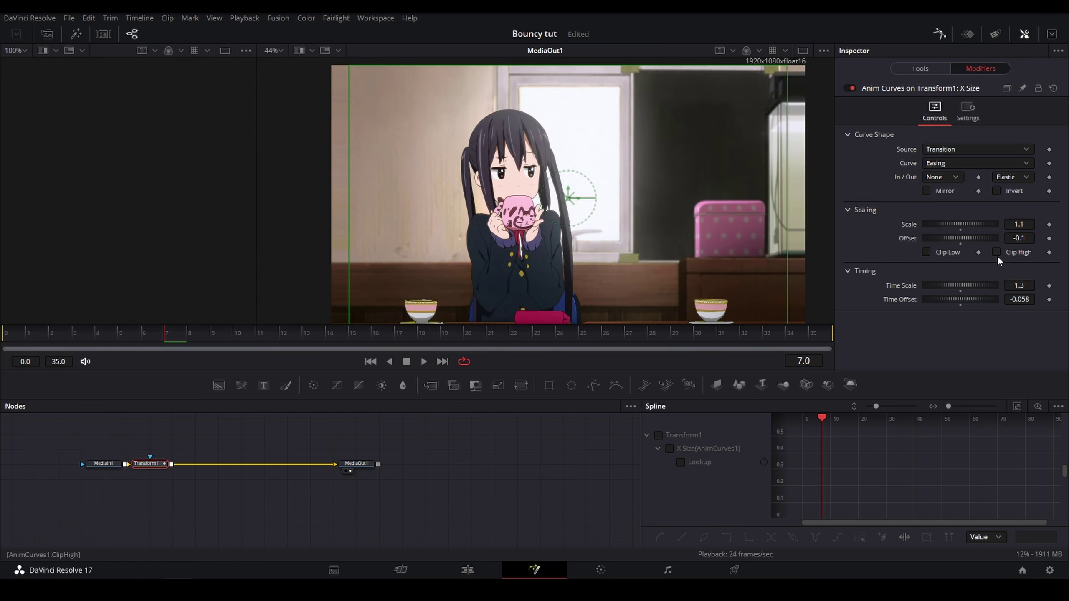
pyautogui.press('space')
pyautogui.scroll(-2, 756, 269)
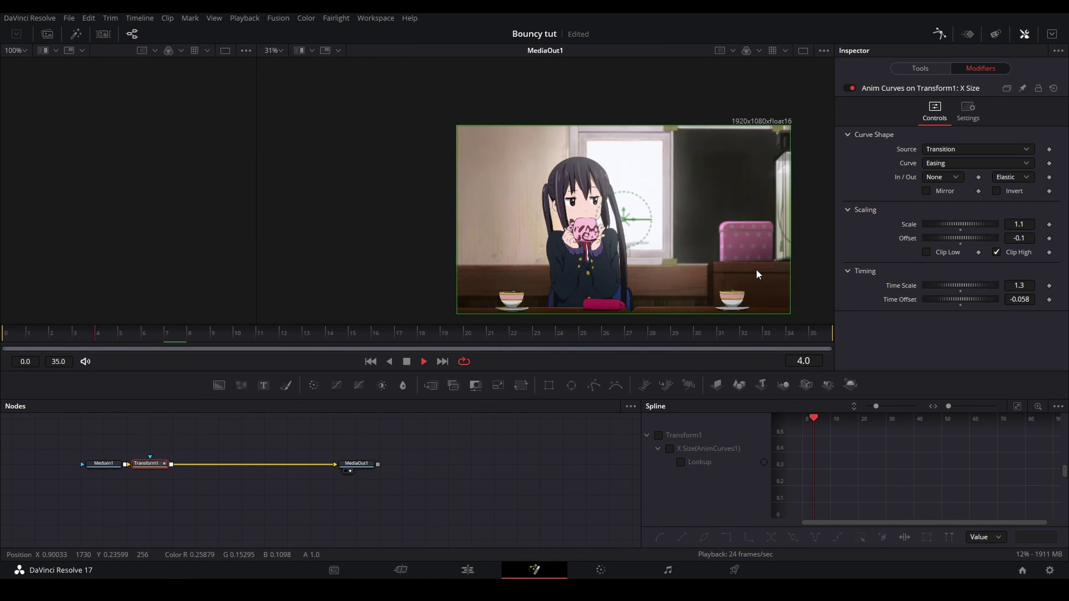
pyautogui.scroll(1, 714, 261)
pyautogui.scroll(1, 715, 261)
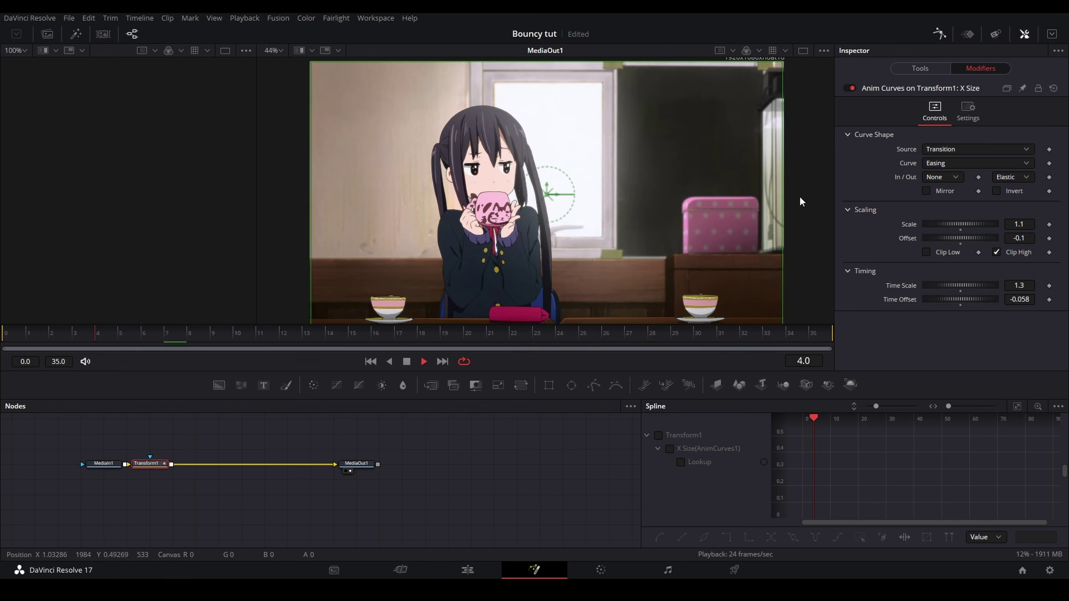
pyautogui.press('space')
pyautogui.click(997, 250)
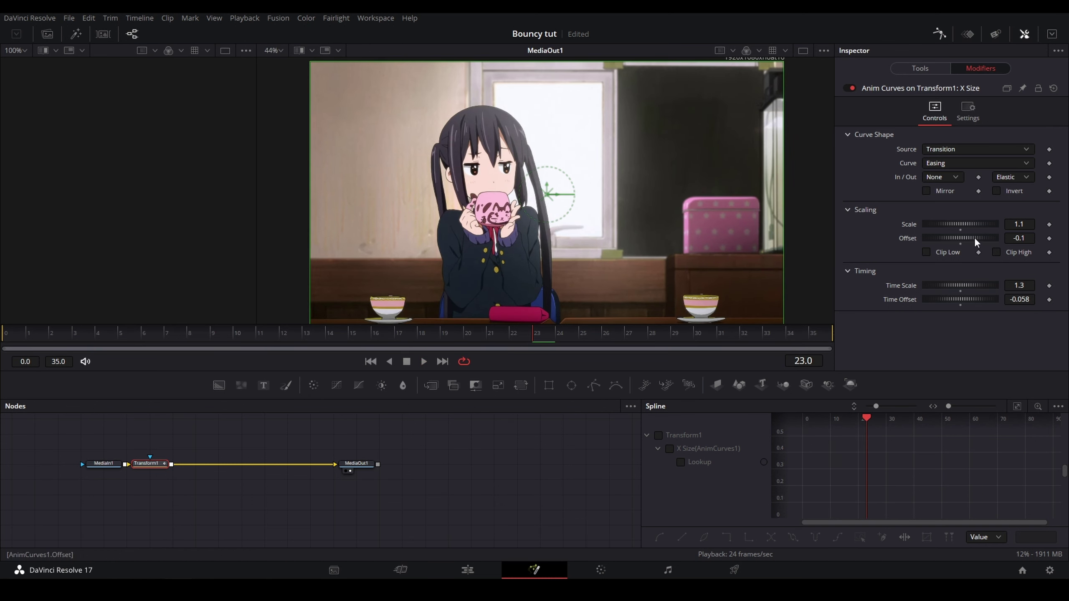
pyautogui.click(926, 252)
pyautogui.press('space')
pyautogui.click(931, 255)
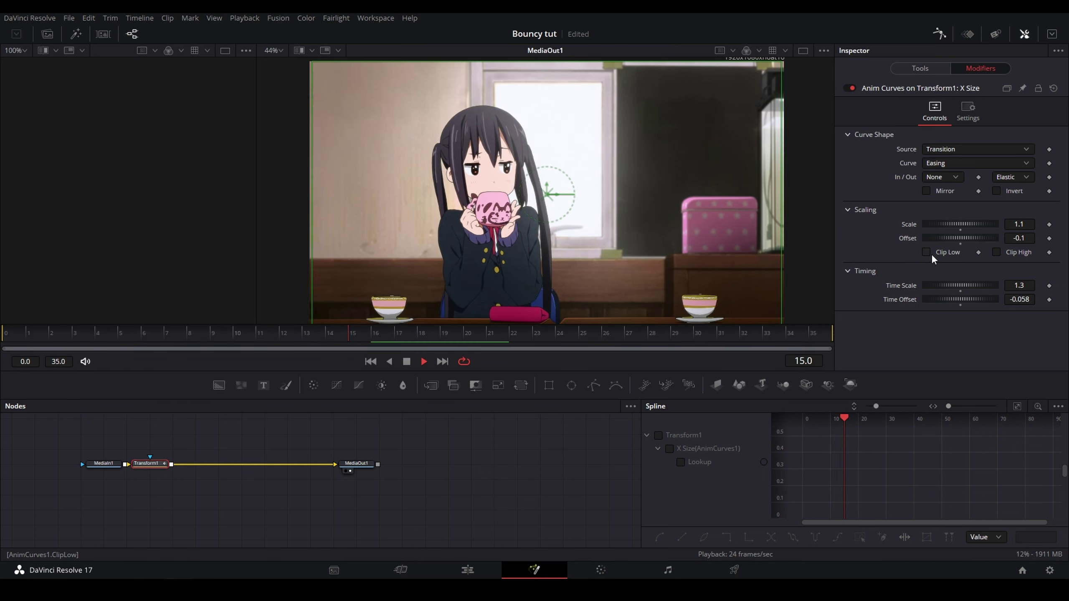
pyautogui.press('space')
pyautogui.scroll(-2, 664, 279)
pyautogui.moveTo(665, 279); pyautogui.dragTo(667, 269)
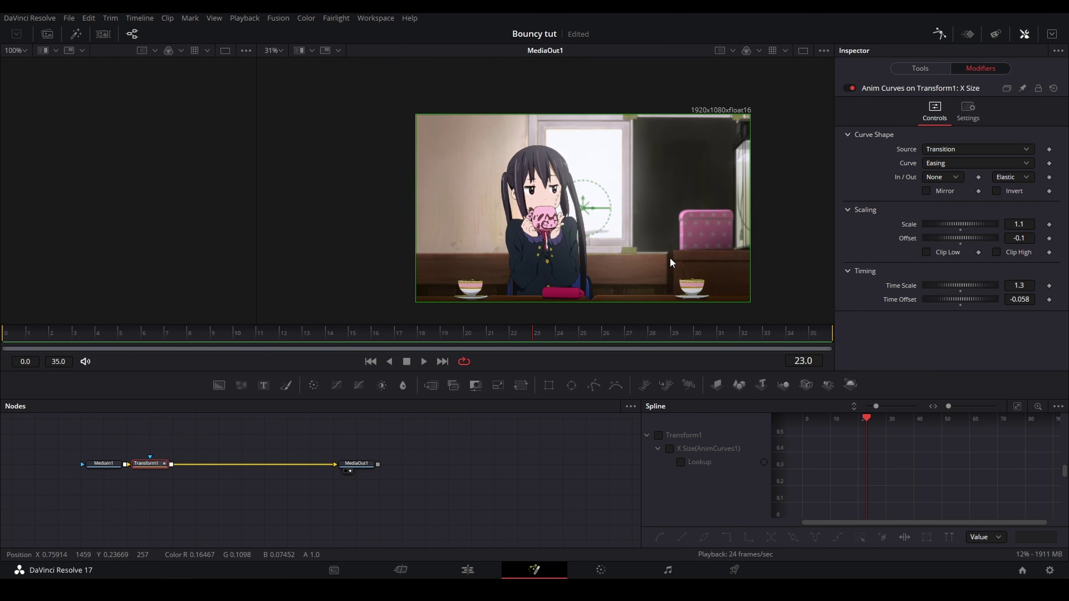
# Turn on Motion Blur for Transform1 with Quality 8 and Shutter Angle 280.6.
pyautogui.click(939, 68)
pyautogui.click(960, 108)
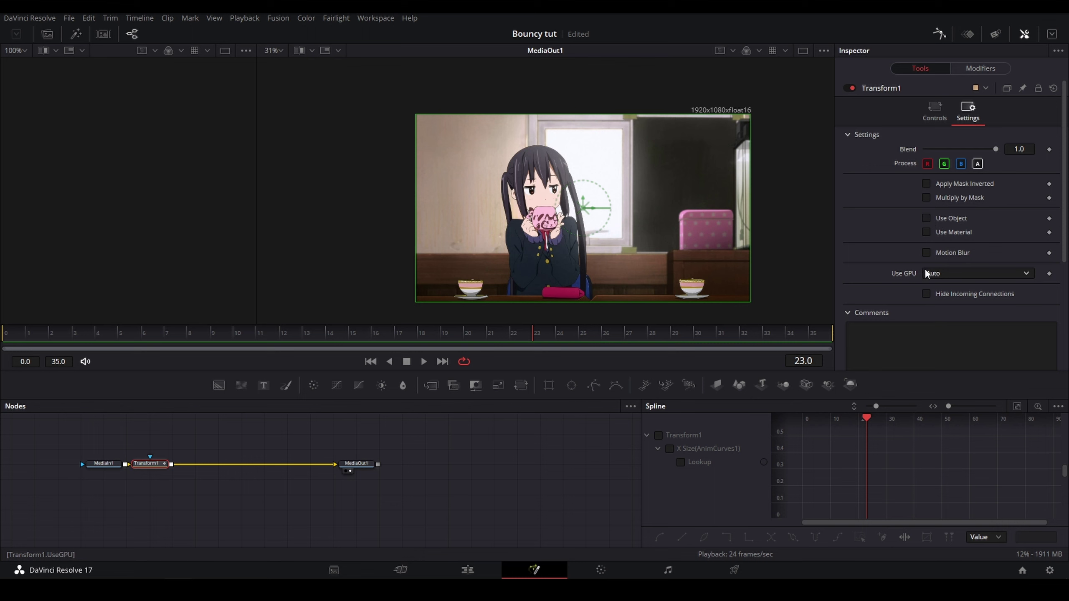
pyautogui.click(926, 253)
pyautogui.moveTo(961, 268); pyautogui.dragTo(984, 280)
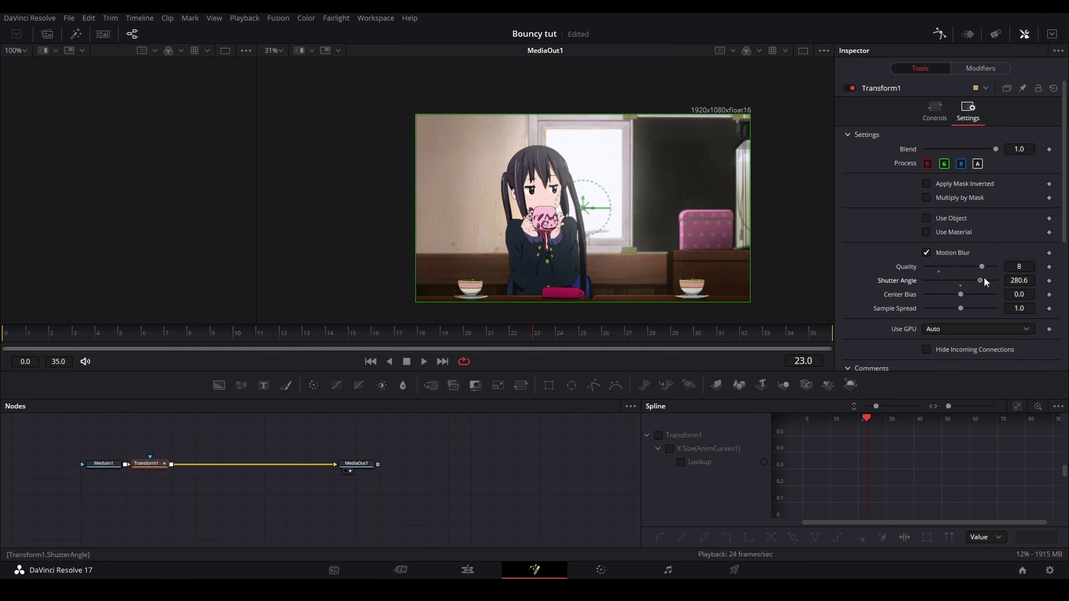
# Play the animation to check the motion-blurred elastic stretch.
pyautogui.click(934, 110)
pyautogui.scroll(2, 610, 233)
pyautogui.press('space')
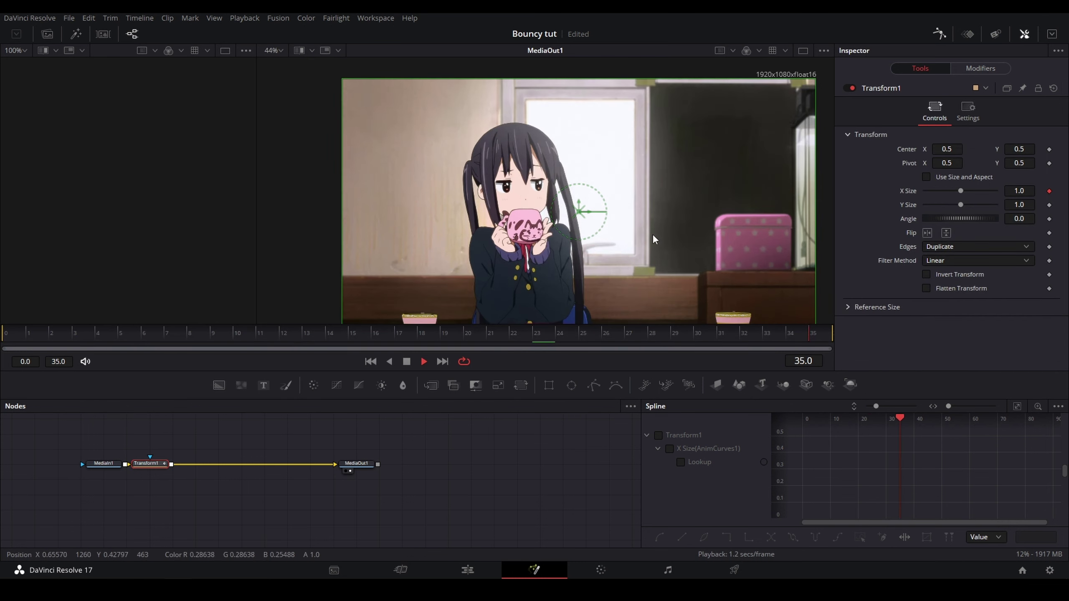
pyautogui.scroll(2, 543, 188)
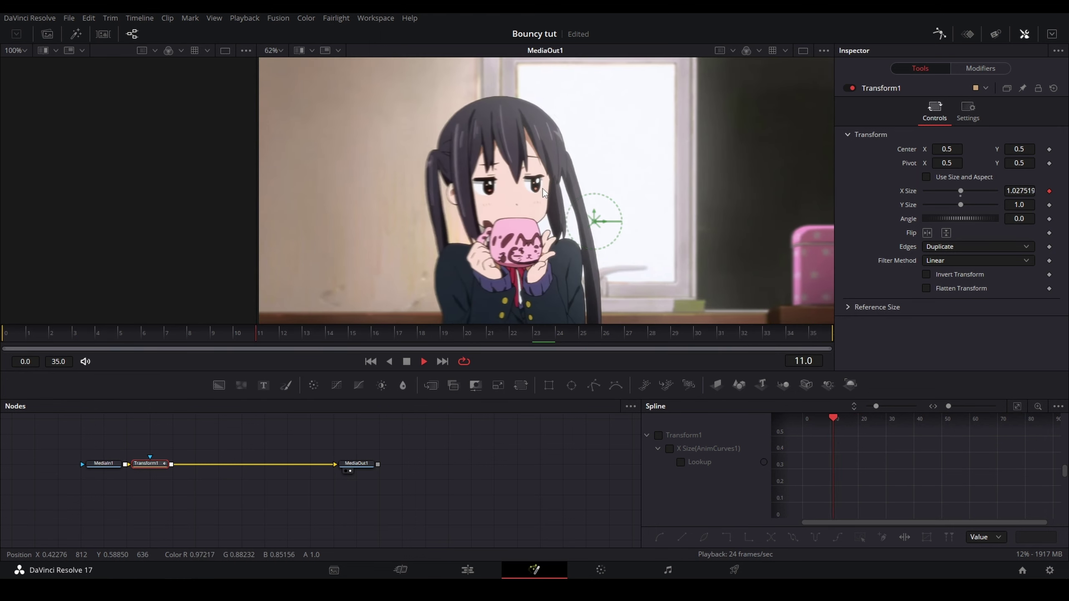
pyautogui.scroll(2, 600, 195)
pyautogui.press('space')
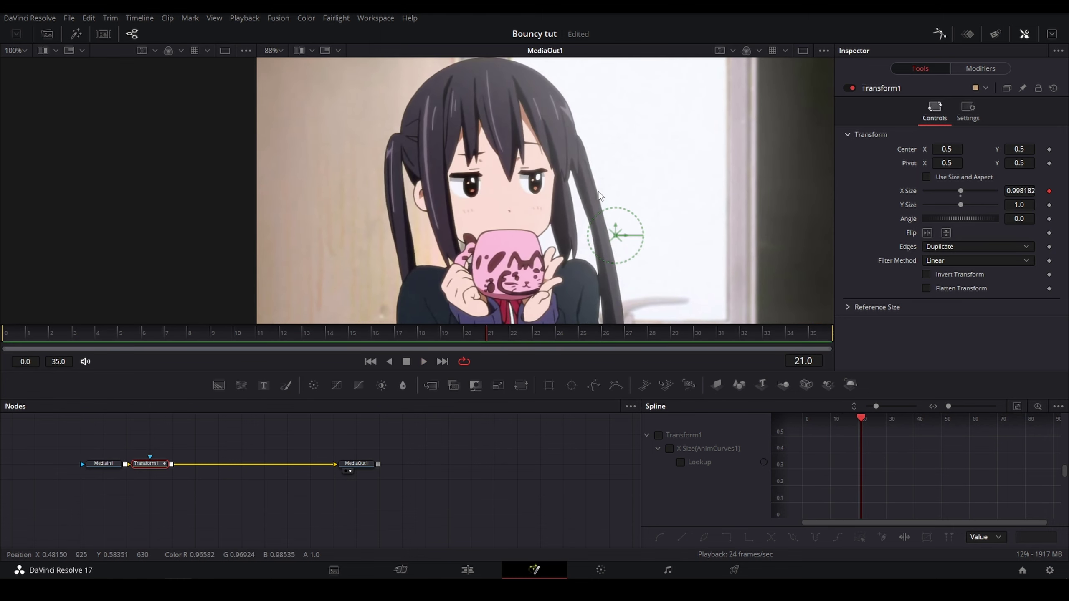
pyautogui.scroll(-4, 599, 196)
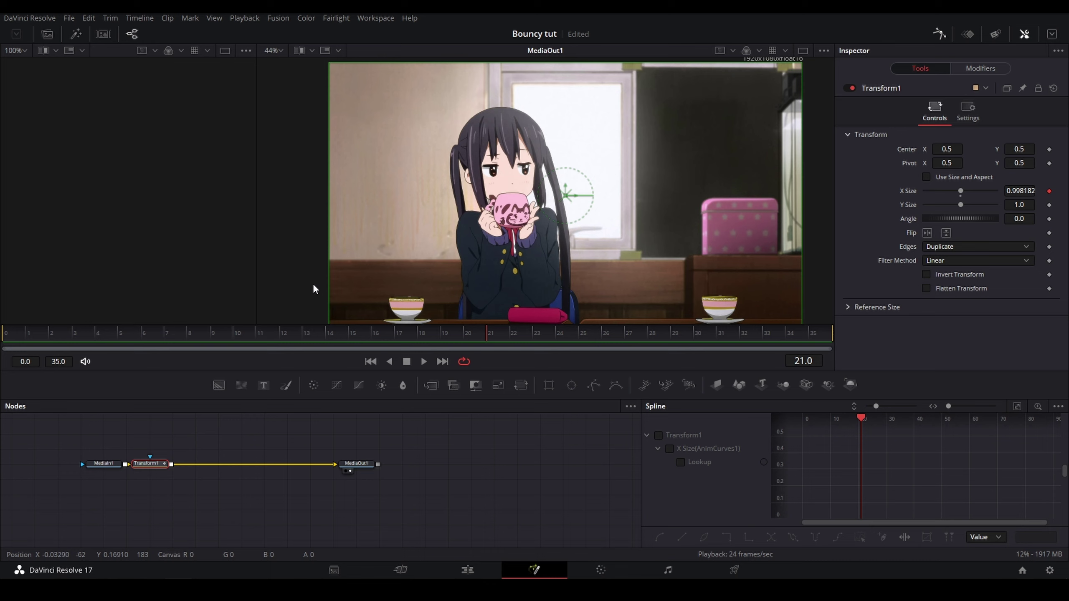
pyautogui.hotkey('ctrl', 's')
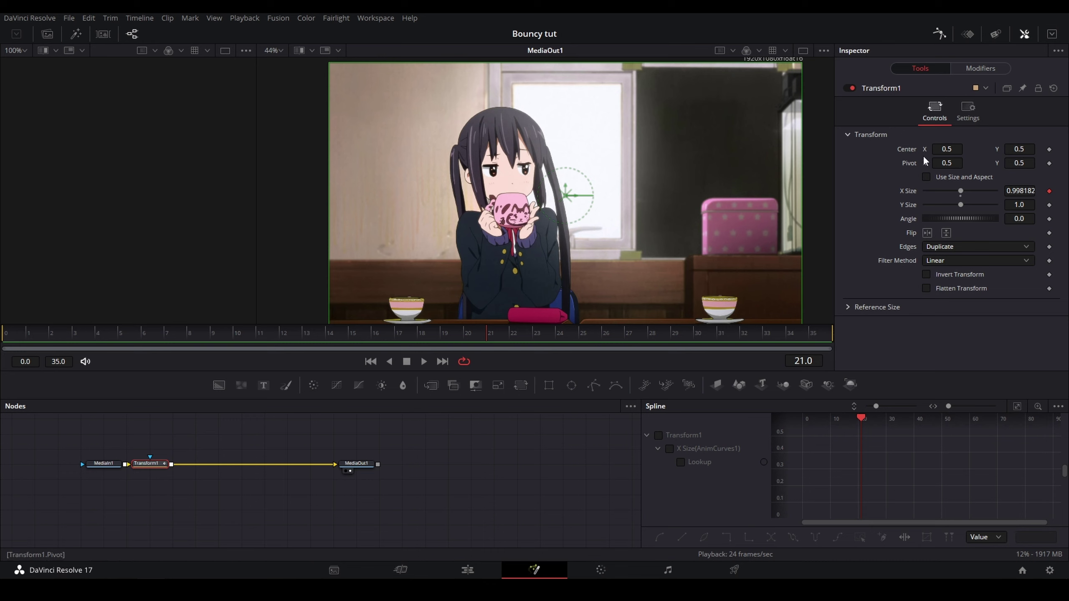
pyautogui.rightClick(907, 146)
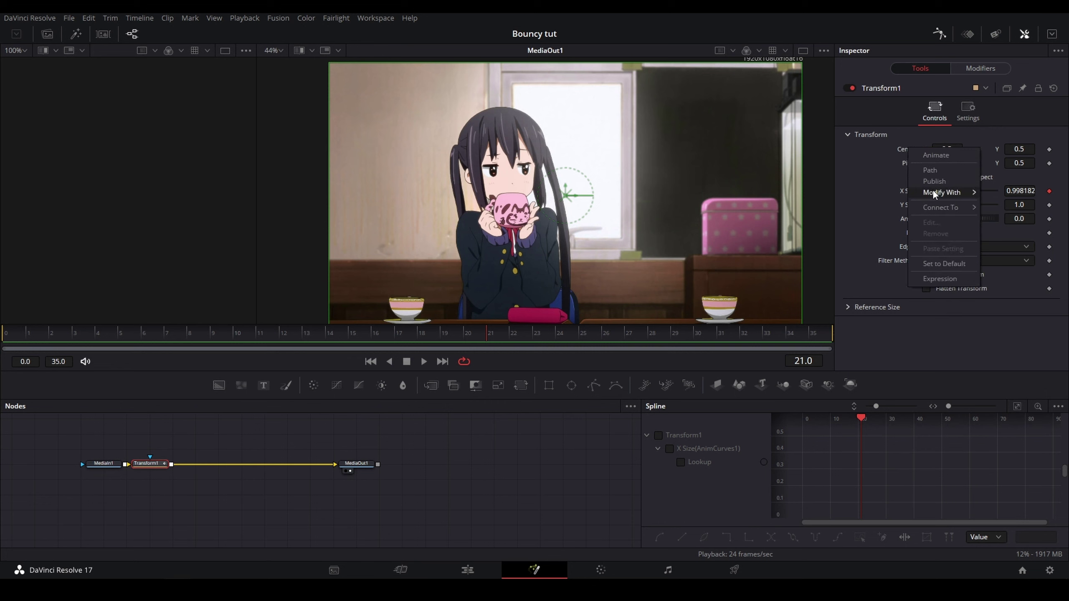
pyautogui.moveTo(934, 194)
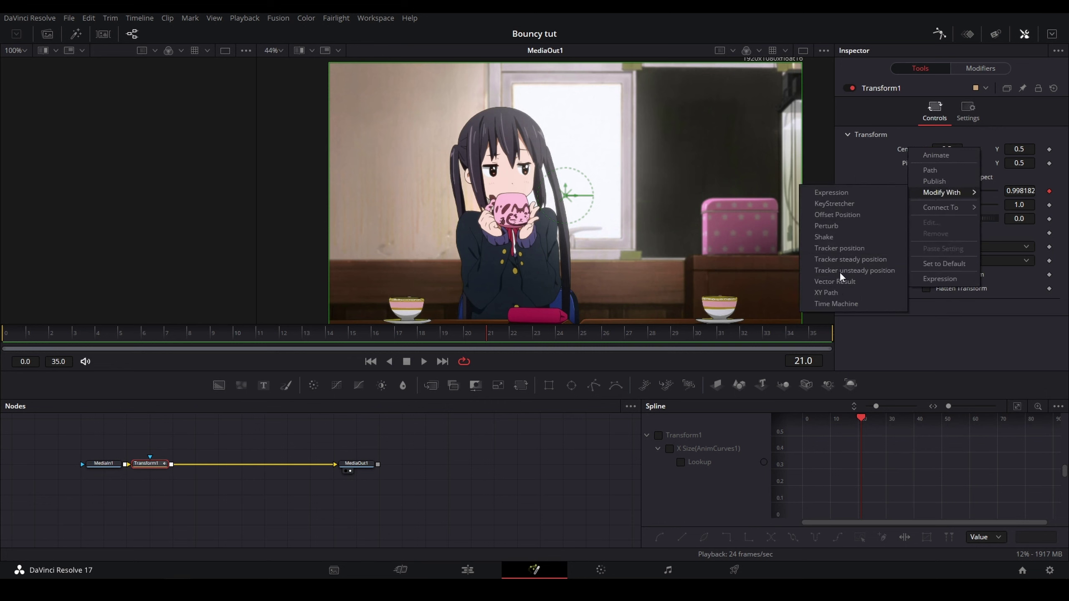
pyautogui.click(869, 172)
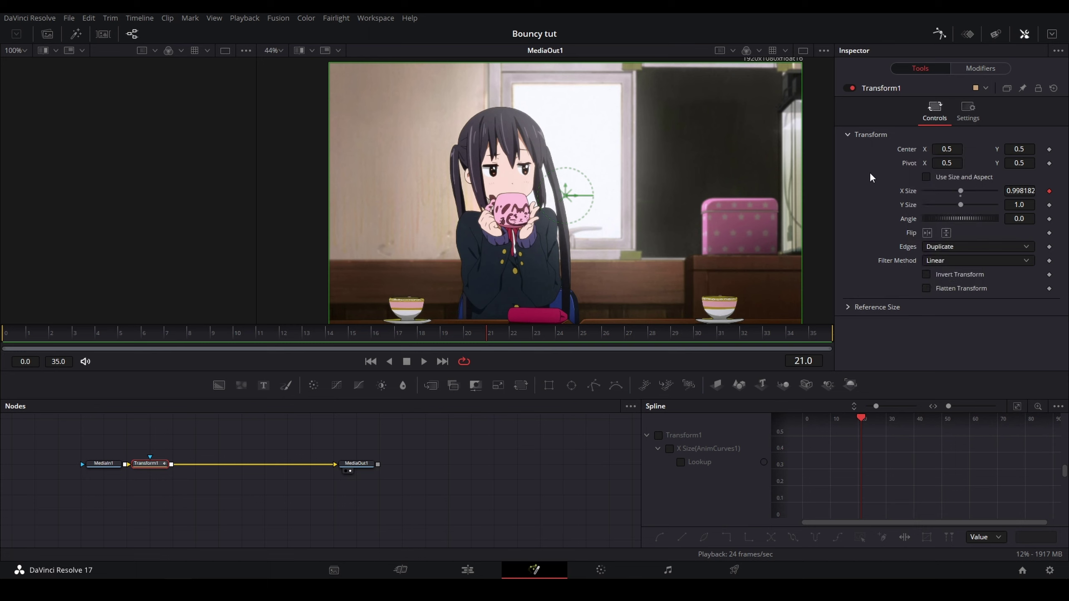
pyautogui.rightClick(910, 206)
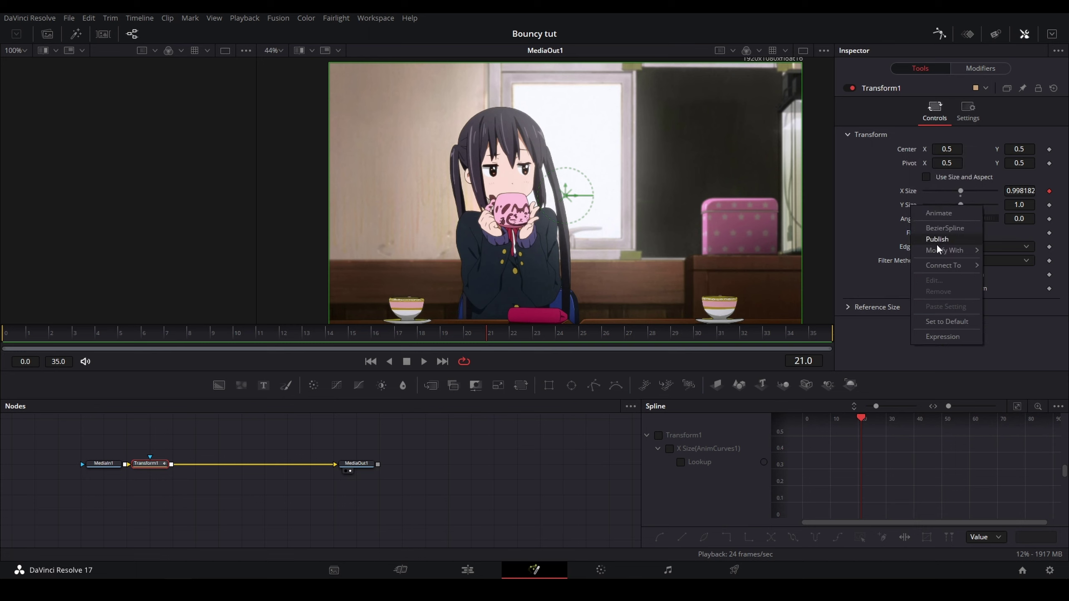
pyautogui.click(558, 441)
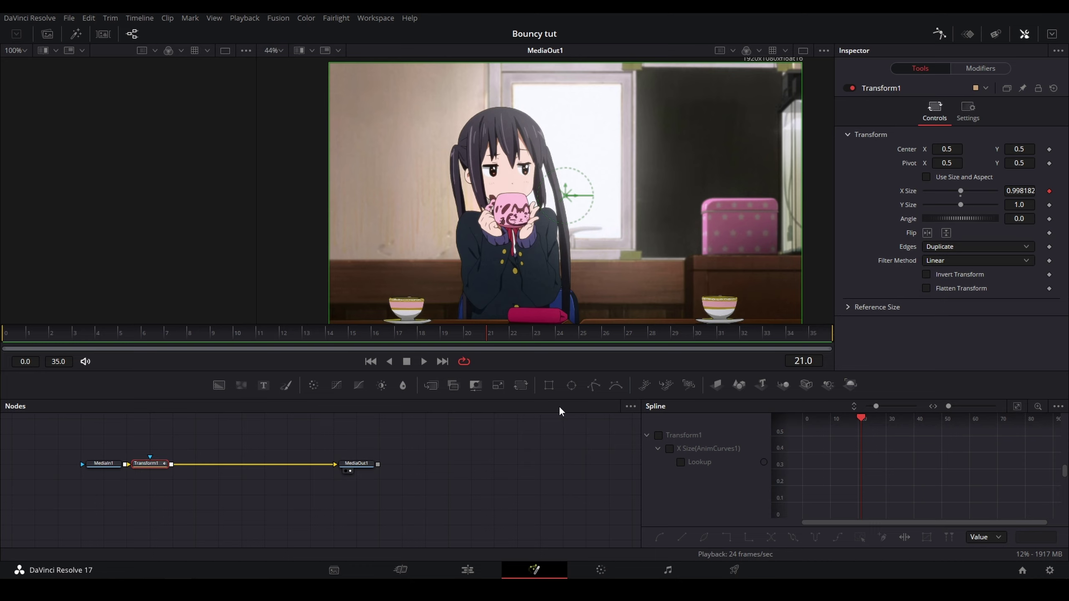
pyautogui.press('space')
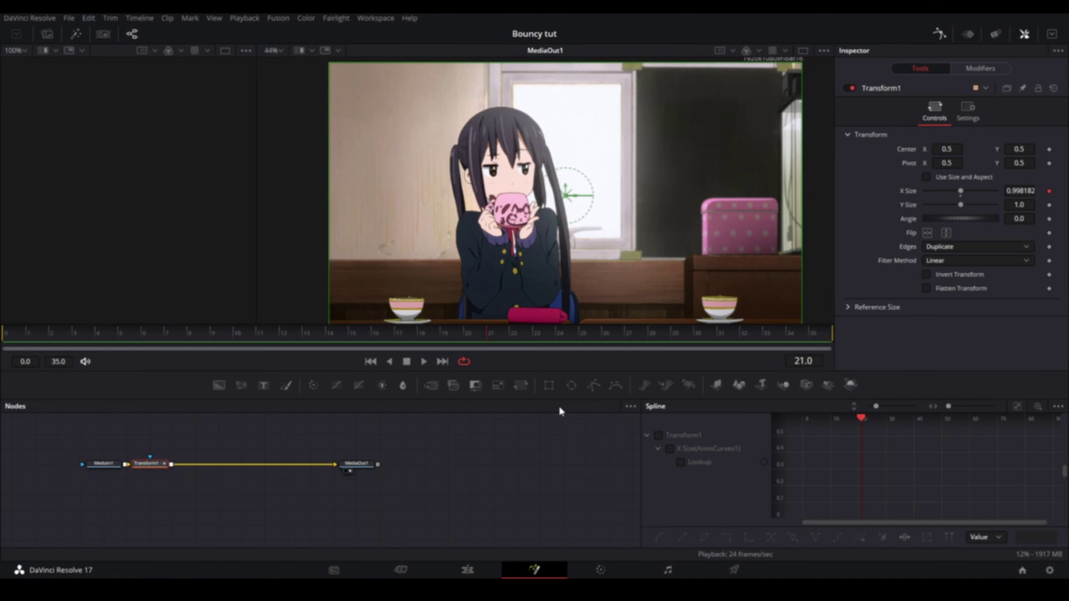